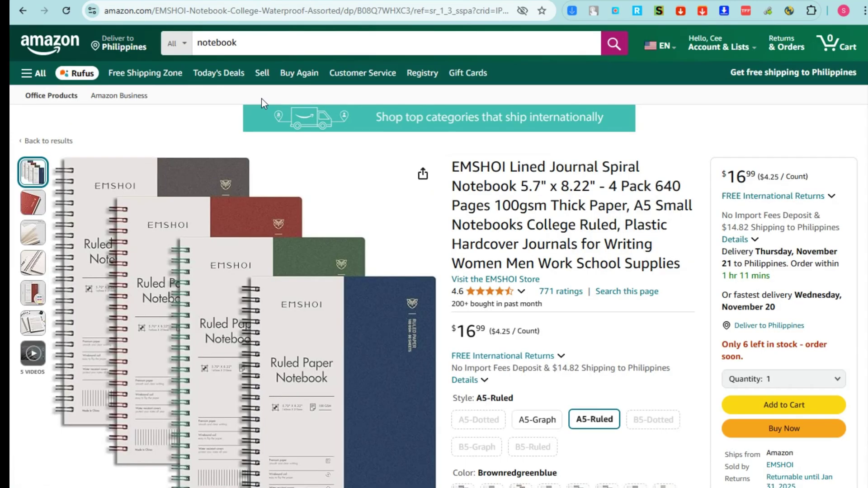
Search Amazon for "notebook" and examine the price and photos of the EMSHOI Lined Journal Spiral Notebook listing.
click(270, 47)
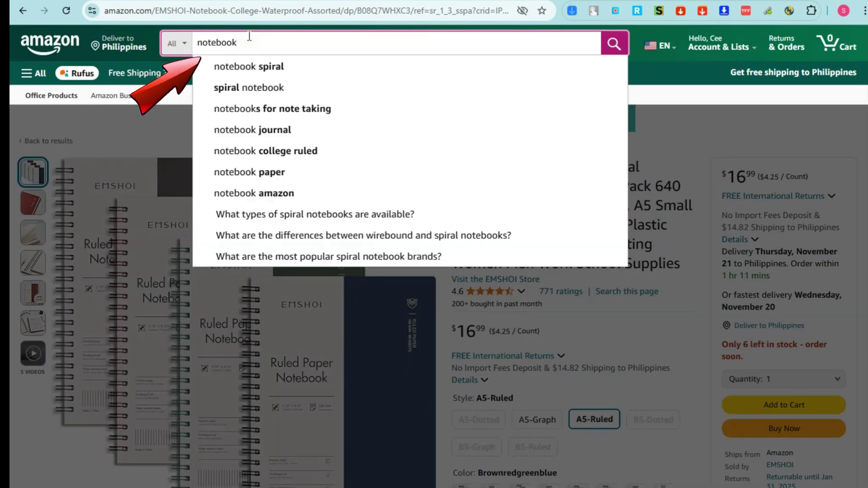
key(Return)
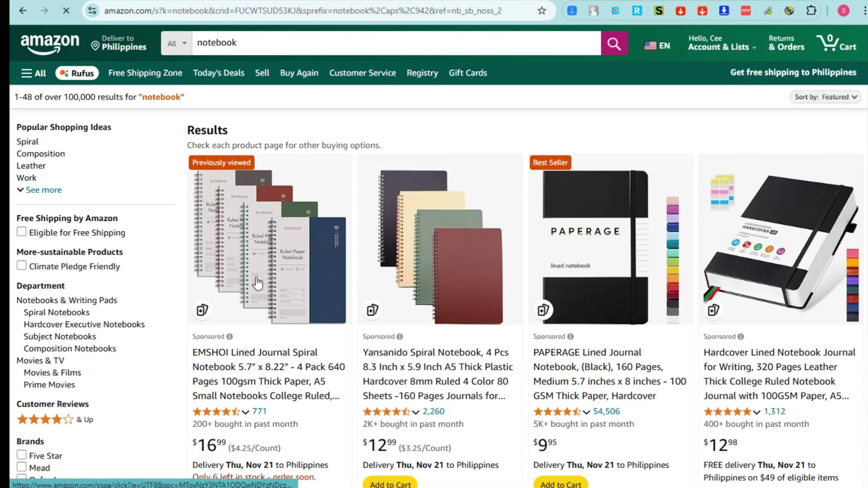
click(258, 283)
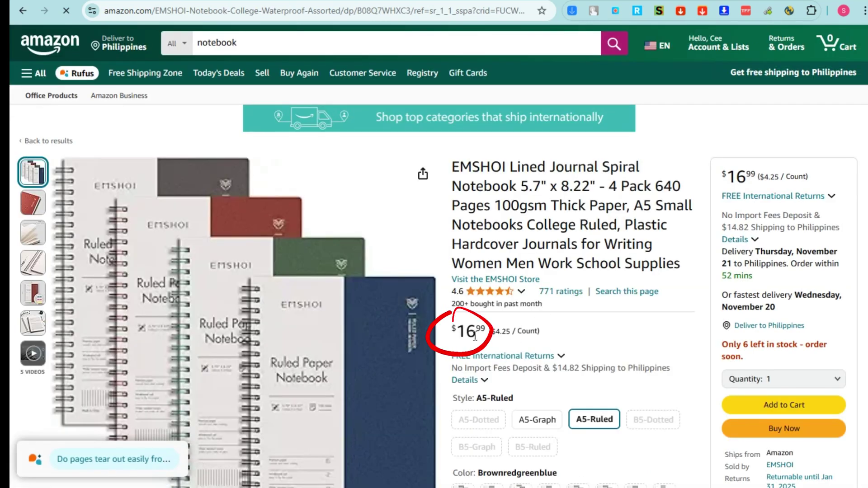
drag(456, 330, 551, 335)
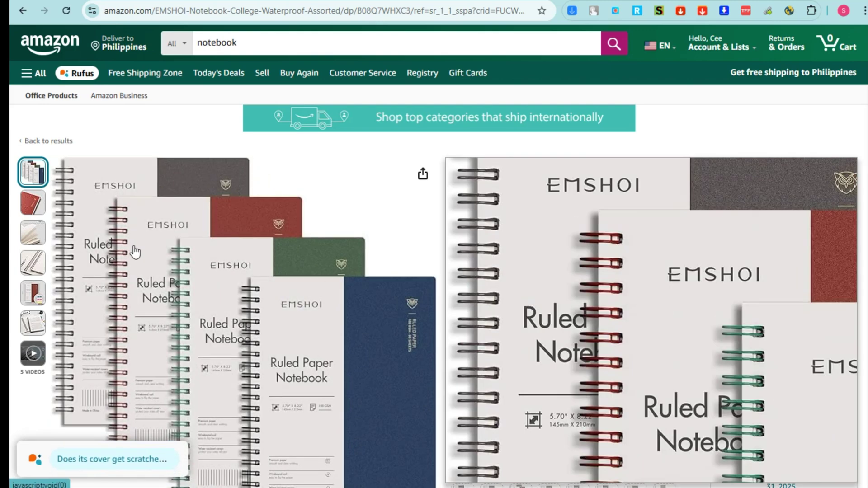
scroll(429, 240, down, 1)
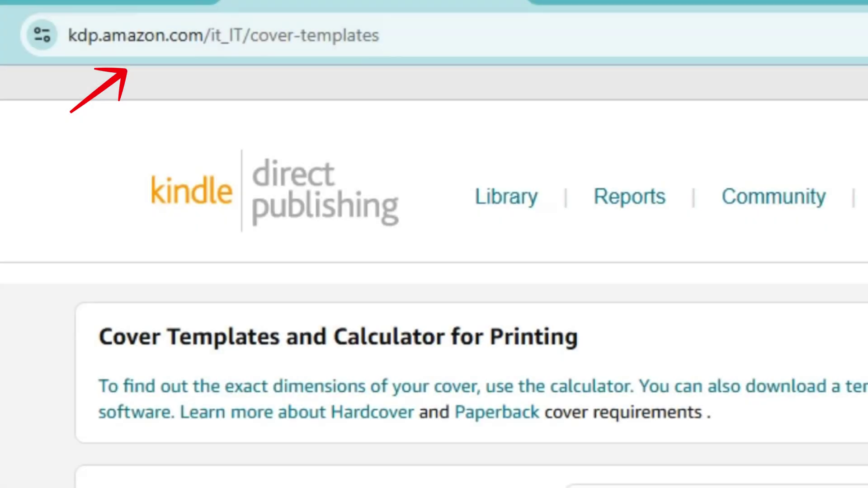
Switch to the Kindle Direct Publishing cover calculator and choose Paper book binding with Standard color internal content.
drag(82, 345, 618, 349)
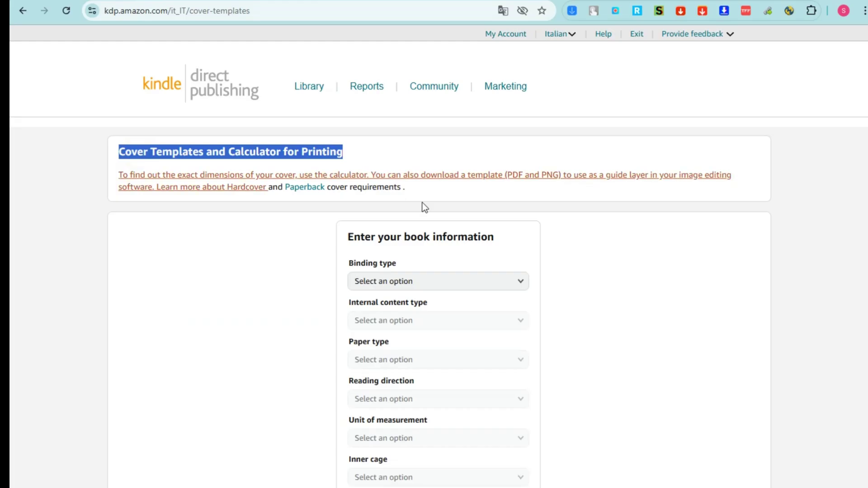
scroll(550, 300, down, 1)
click(499, 227)
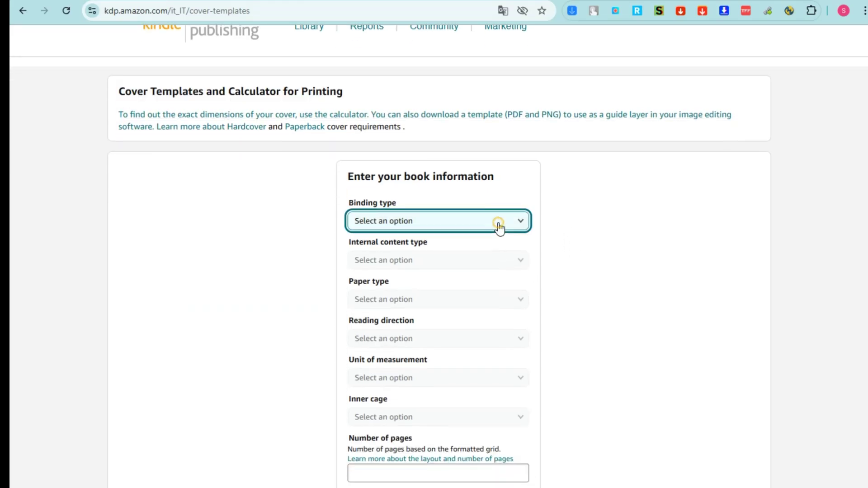
click(366, 235)
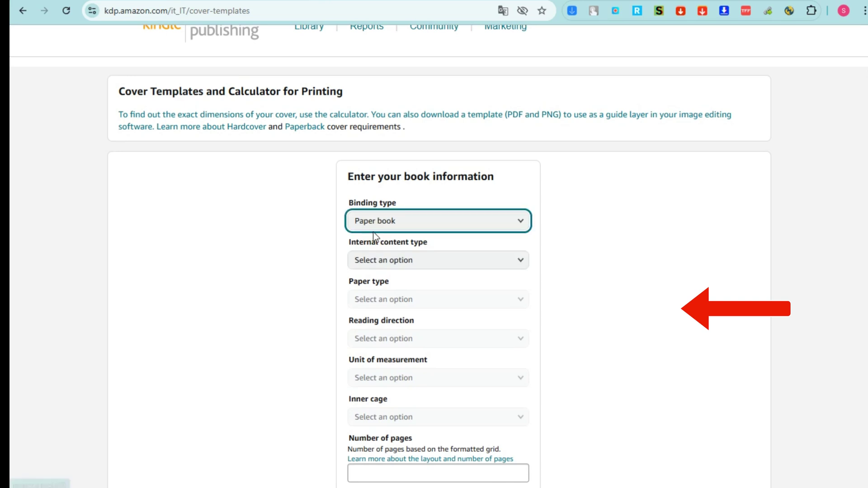
click(440, 262)
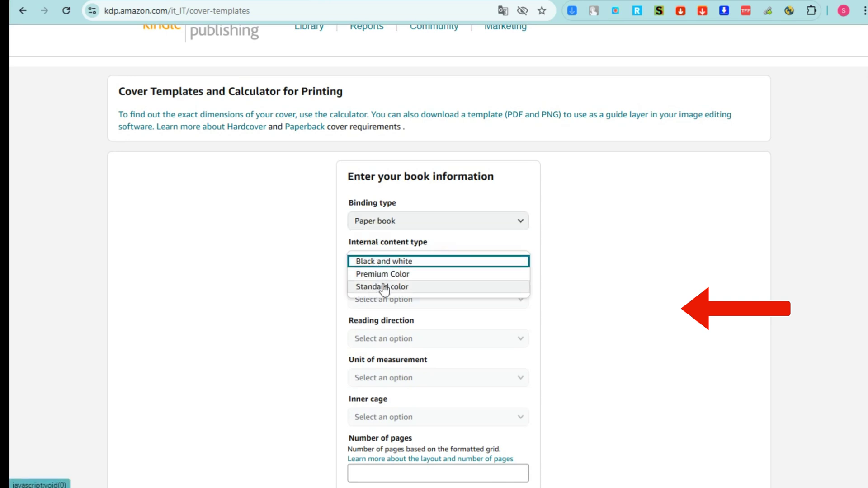
click(382, 274)
click(388, 260)
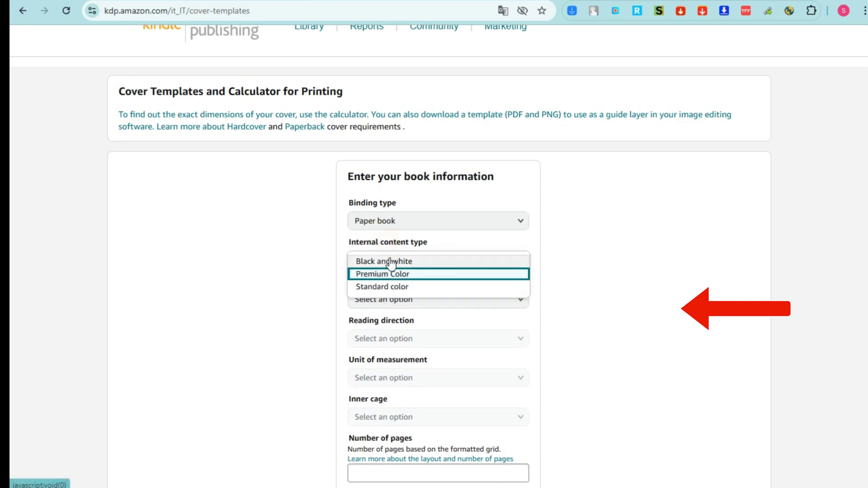
click(394, 285)
Set the paper type to White colored paper and the reading direction to From left to right.
scroll(430, 305, down, 1)
click(421, 243)
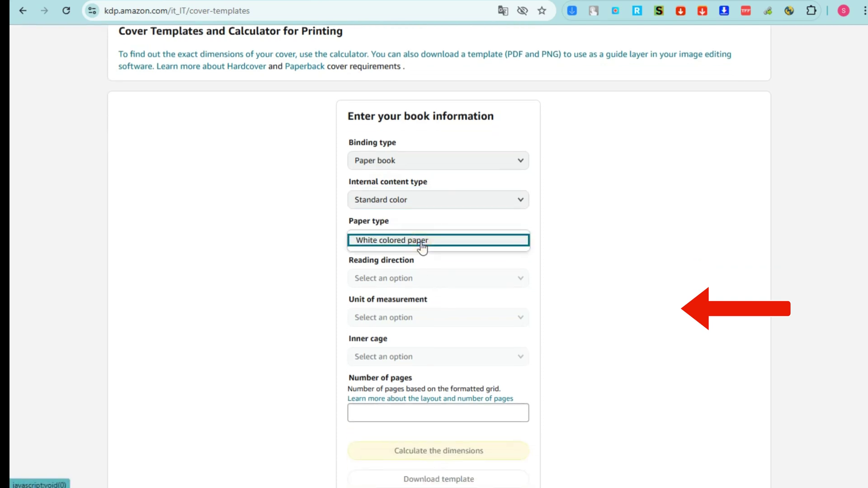
click(488, 244)
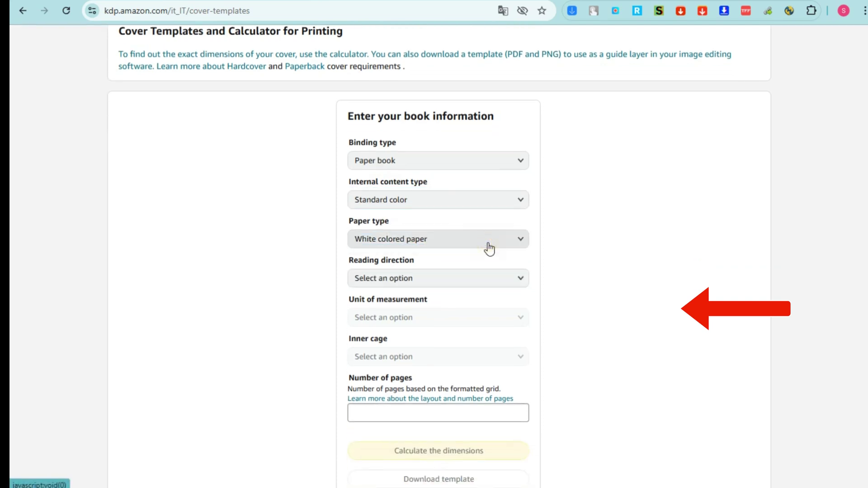
click(507, 278)
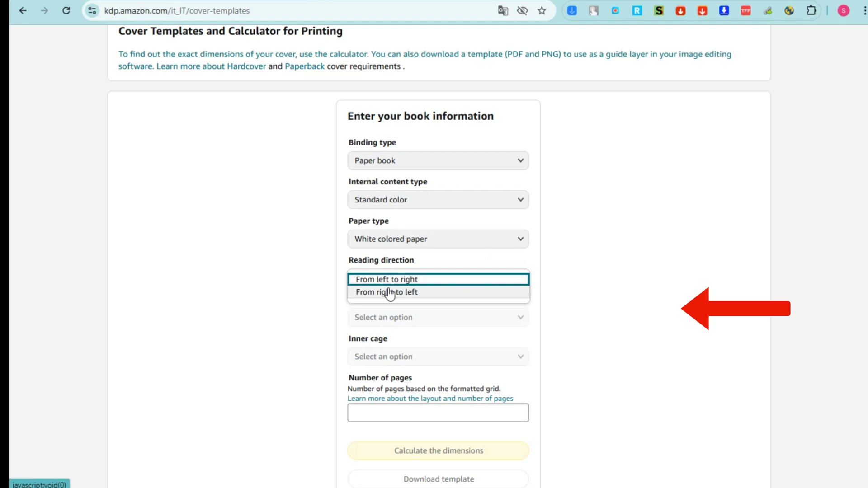
click(470, 281)
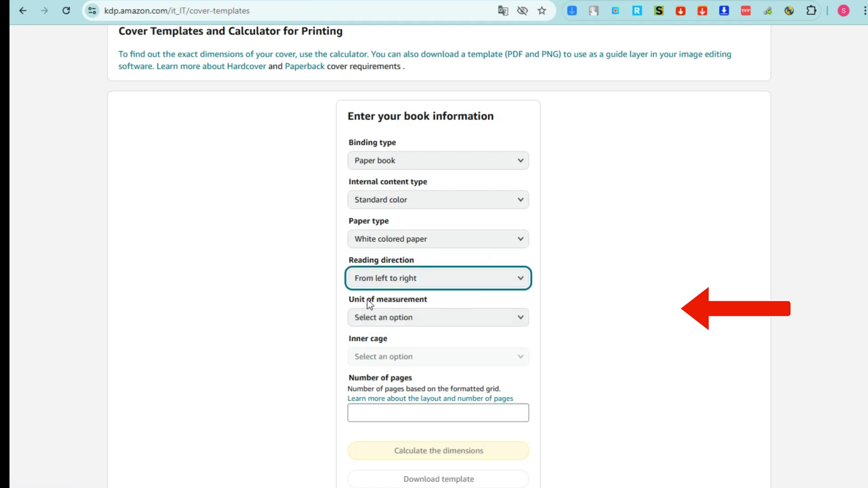
Set the unit of measurement to Inches and the inner cage size to 5.25 x 8 in.
click(437, 321)
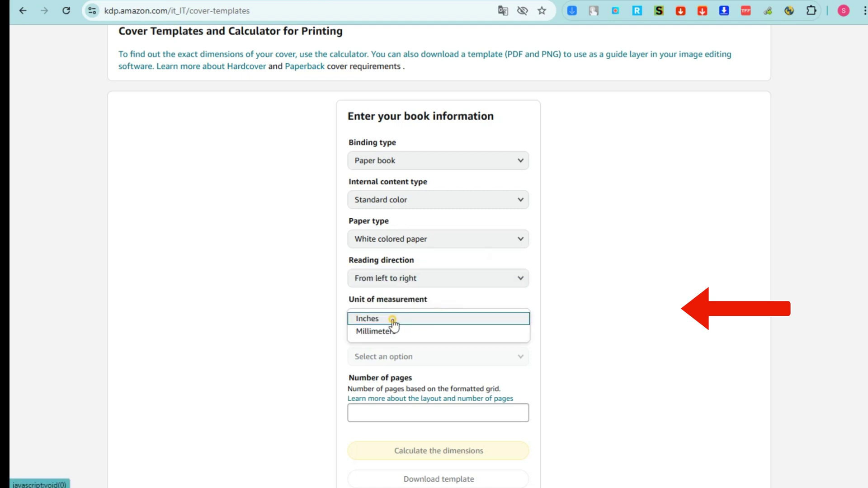
click(419, 320)
scroll(430, 341, down, 1)
click(462, 294)
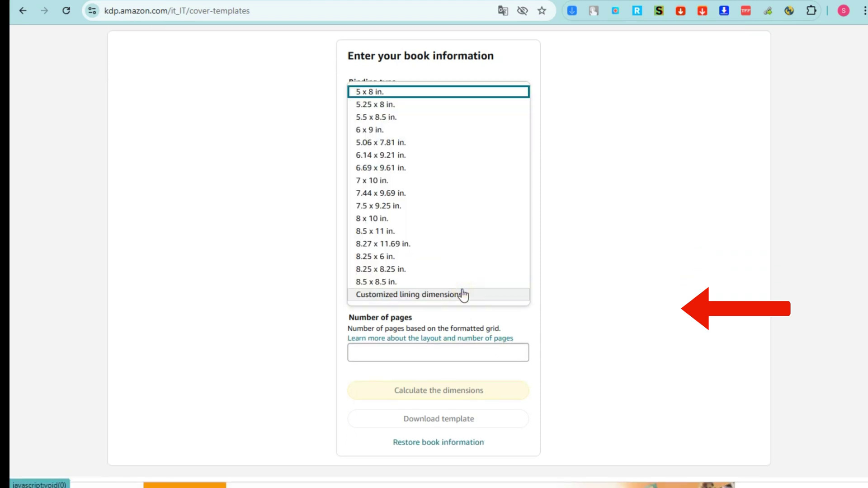
click(382, 104)
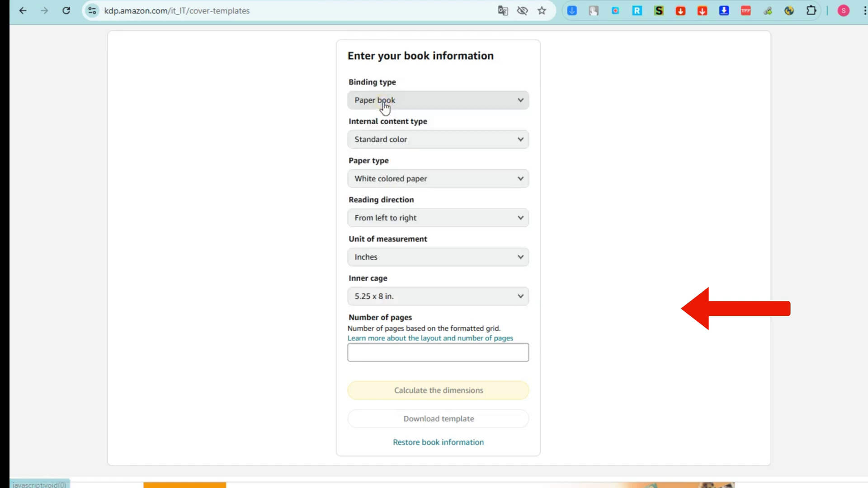
Set the number of pages to 50 and calculate the cover dimensions.
click(399, 358)
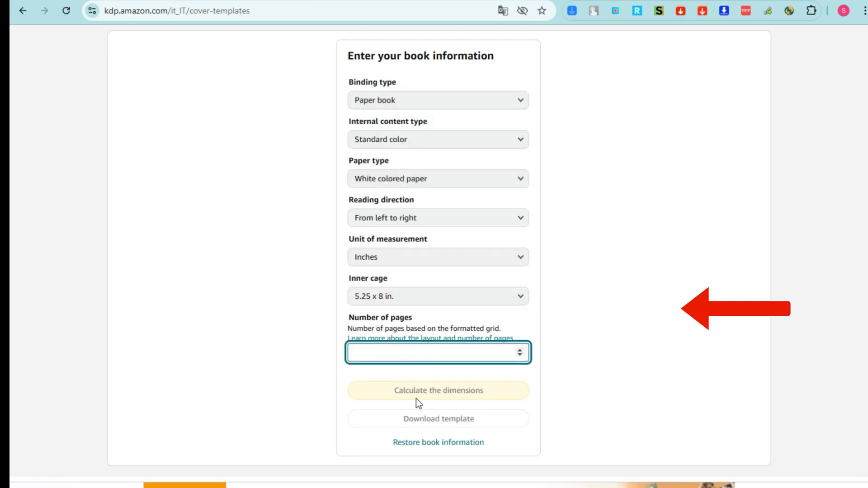
click(438, 391)
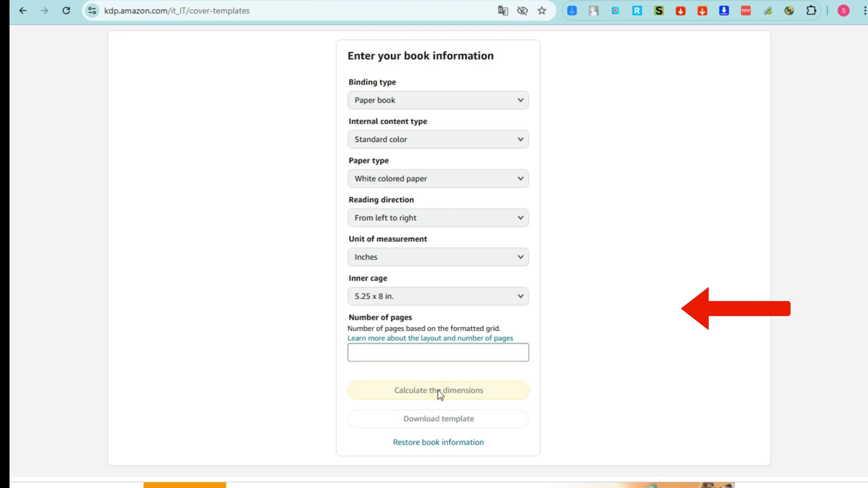
click(409, 352)
click(471, 395)
click(519, 350)
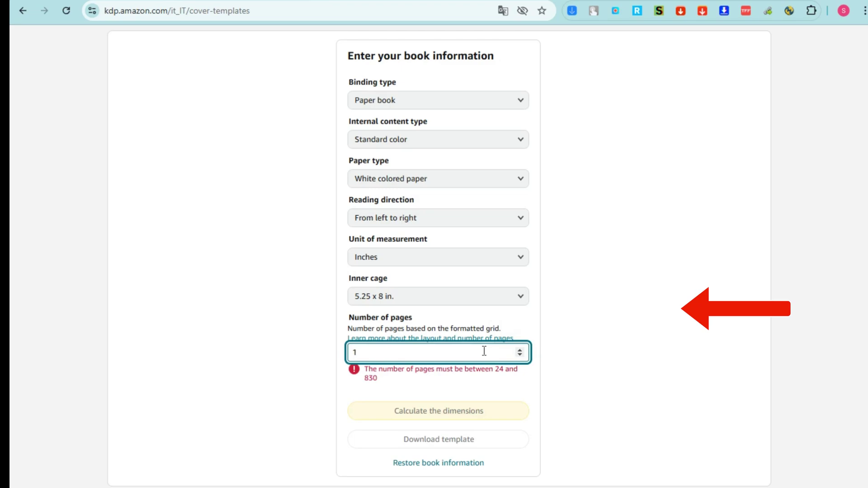
key(BackSpace)
text(50)
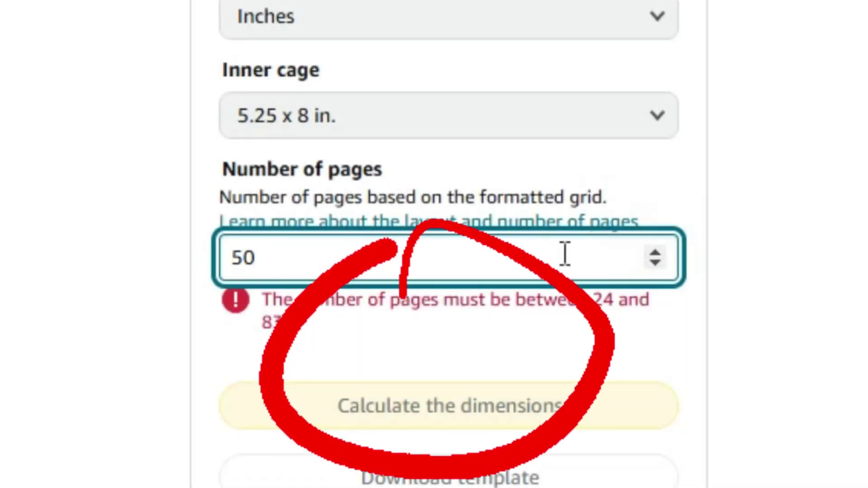
click(750, 341)
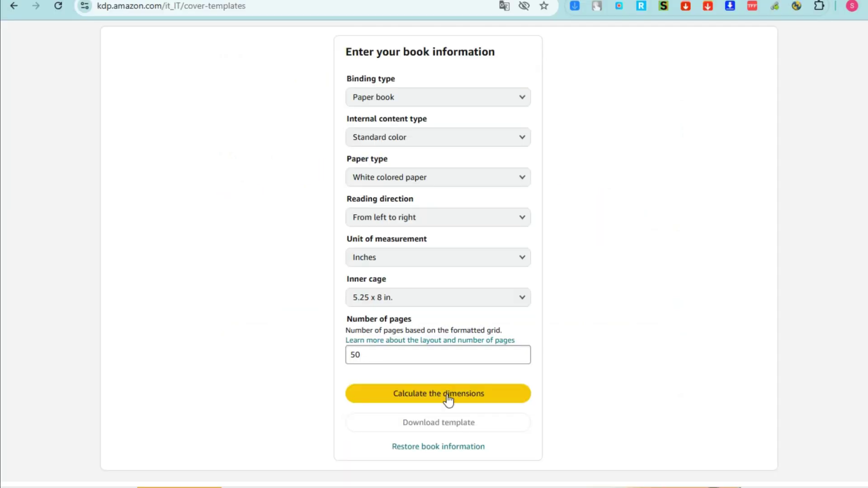
click(448, 396)
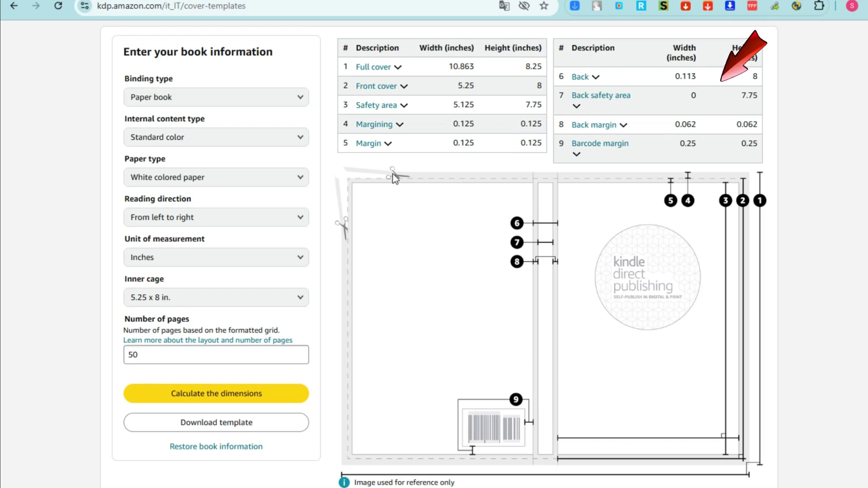
Examine the calculated width and height tables and the numbered areas of the cover diagram.
scroll(452, 271, up, 2)
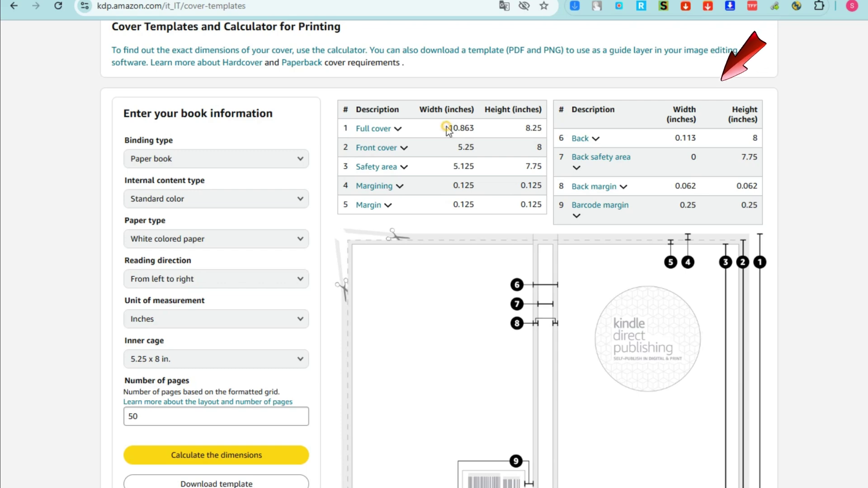
drag(448, 128, 474, 128)
drag(543, 207, 355, 147)
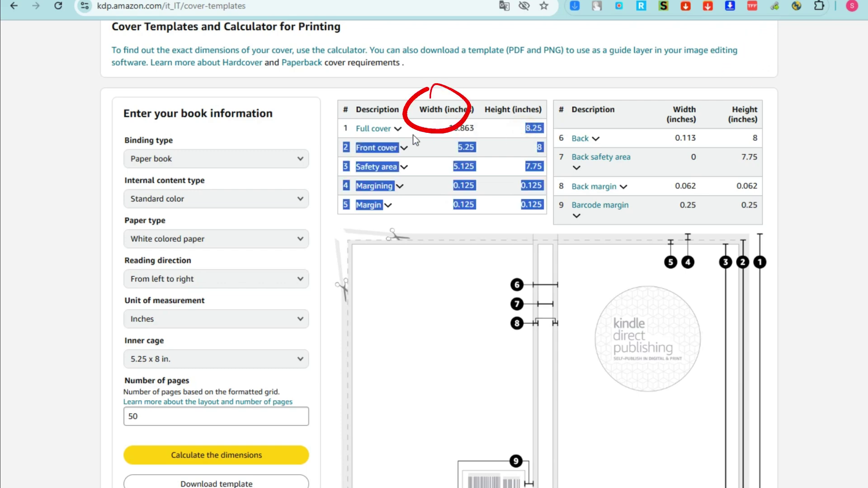
click(365, 155)
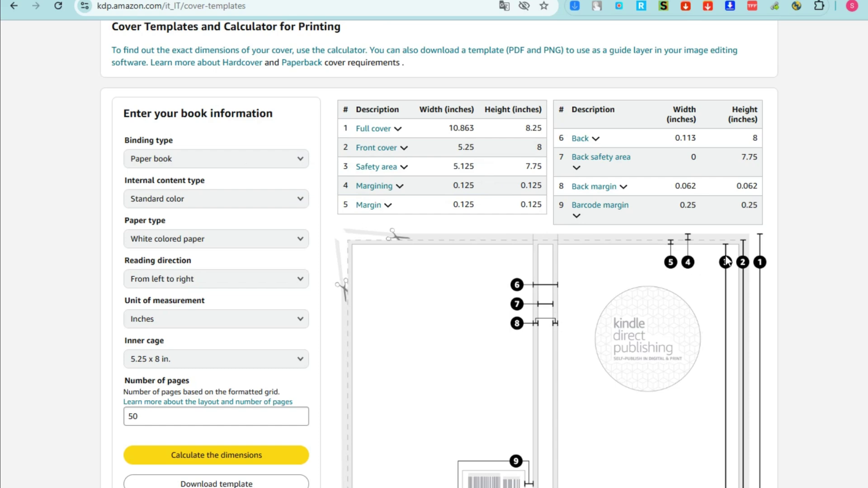
drag(744, 266, 560, 113)
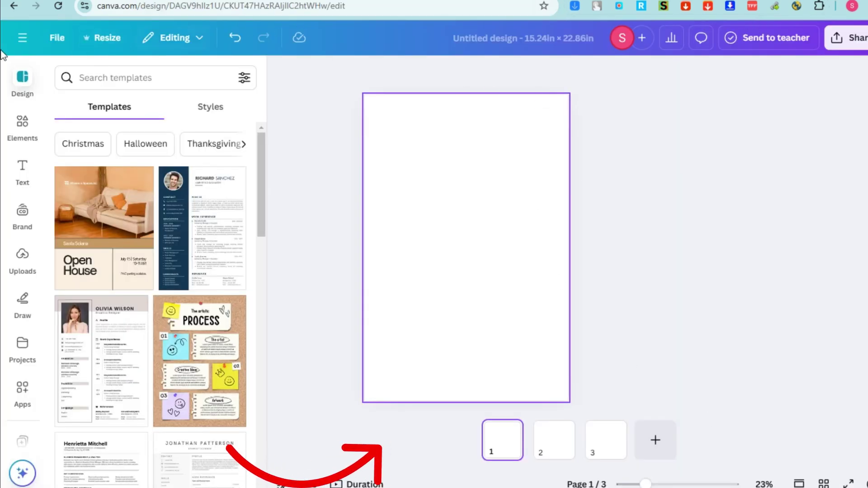
Switch to Canva and start a new design with a custom size.
click(23, 38)
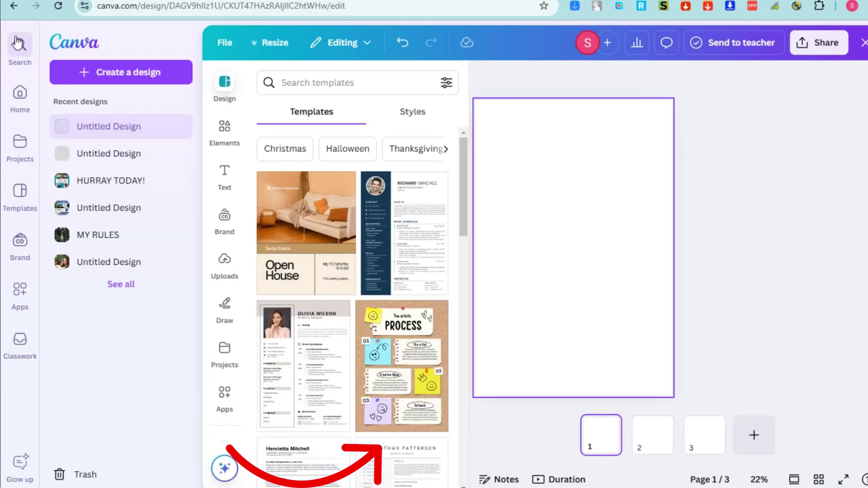
click(131, 72)
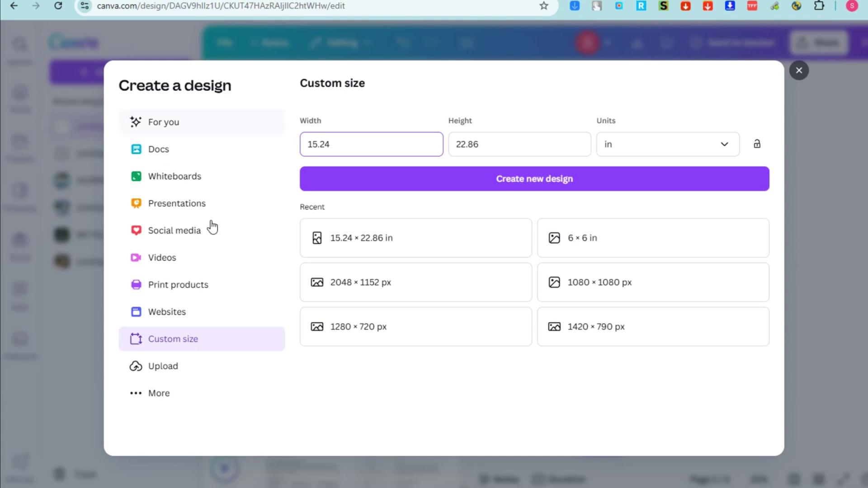
click(169, 348)
click(474, 147)
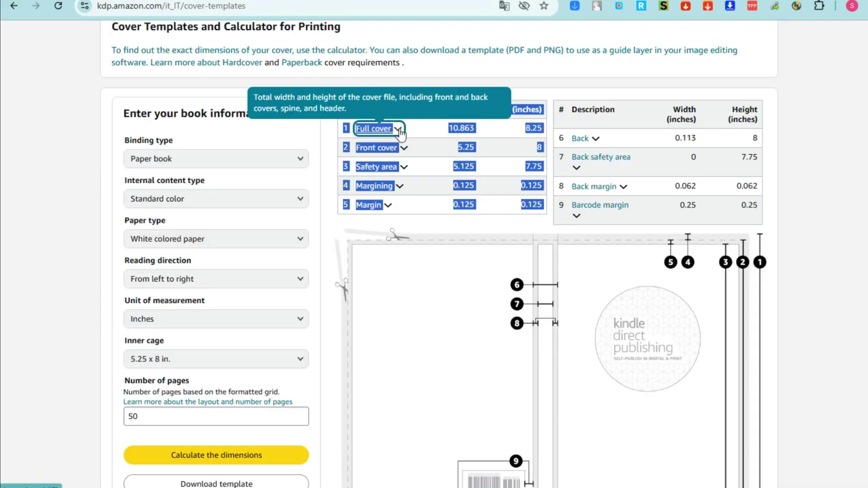
Copy the full cover width of 10.863 inches from the Kindle Direct Publishing calculator into the width of Canva's custom-size design.
click(440, 131)
drag(440, 130, 473, 129)
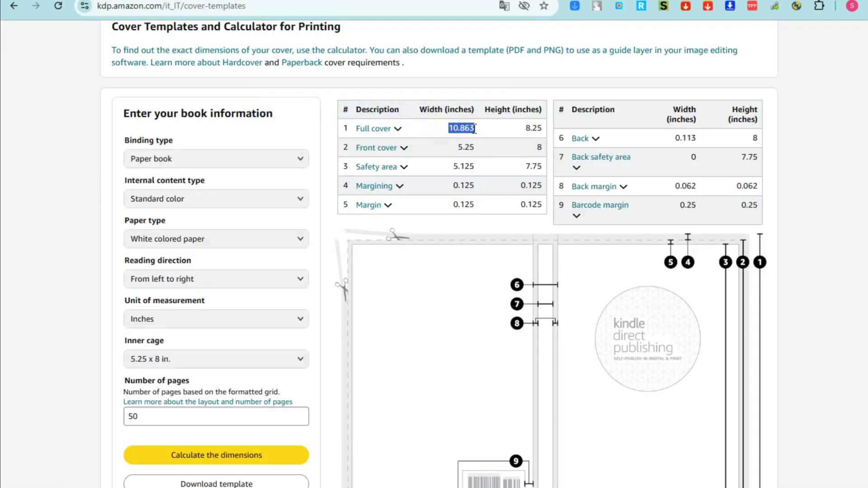
right_click(473, 129)
click(514, 147)
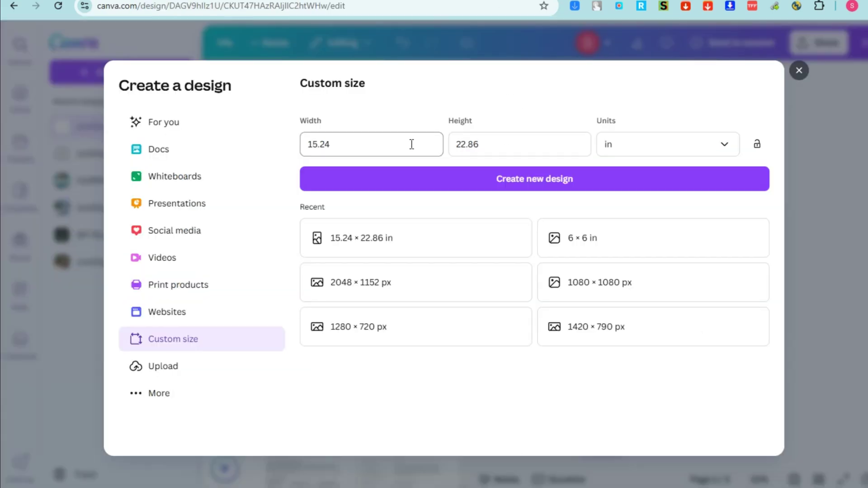
click(411, 144)
key(ctrl+a)
key(ctrl+v)
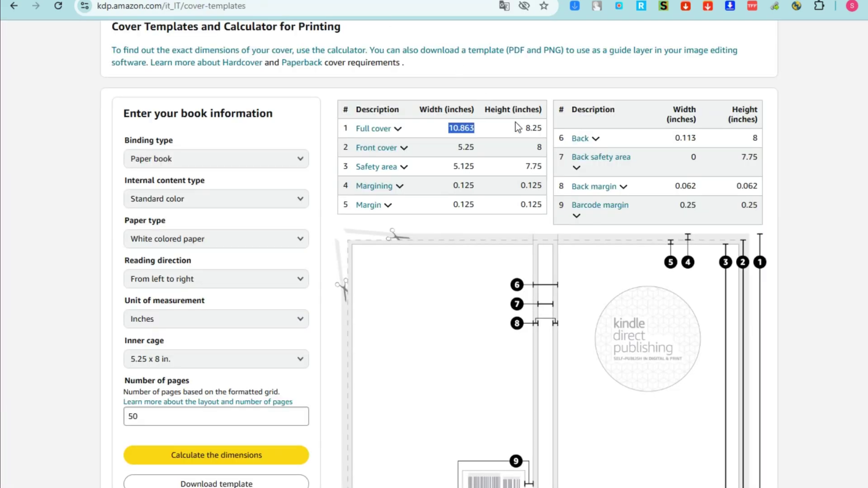
Copy the full cover height of 8.25 inches from the calculator into the custom design's height in Canva.
drag(518, 128, 542, 128)
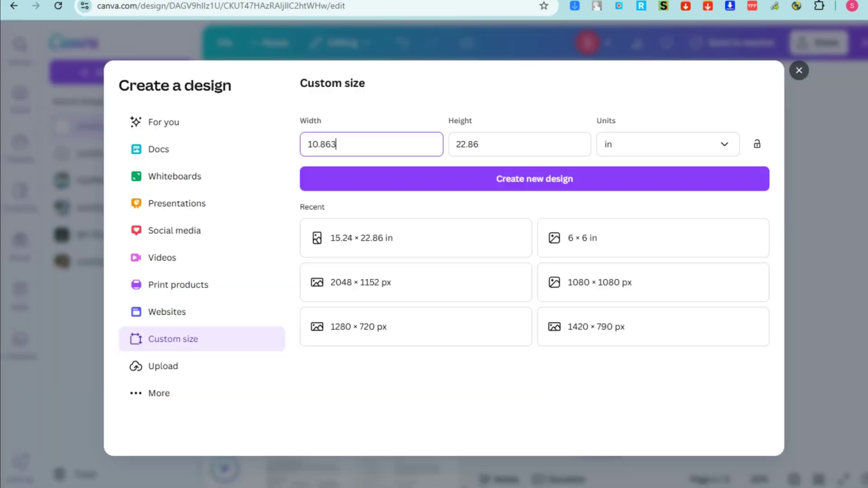
drag(496, 143, 441, 141)
key(ctrl+v)
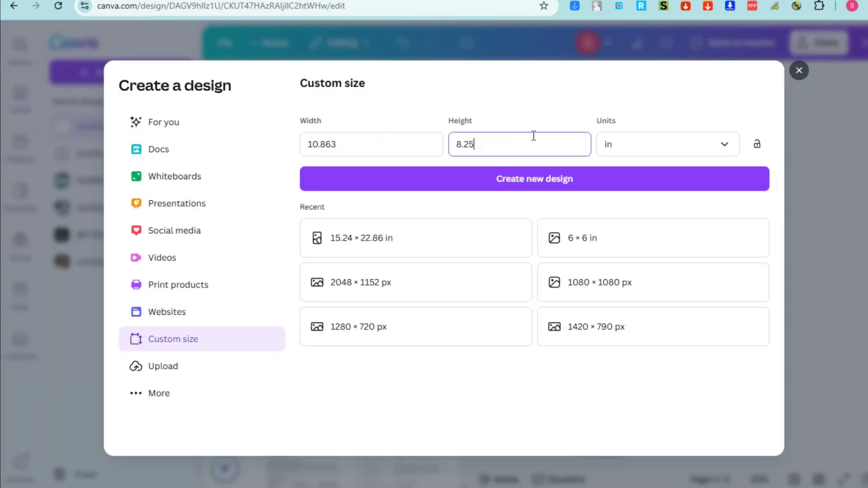
Recheck the full cover height in the KDP calculator and create the 10.863 × 8.25 in design in Canva.
click(287, 3)
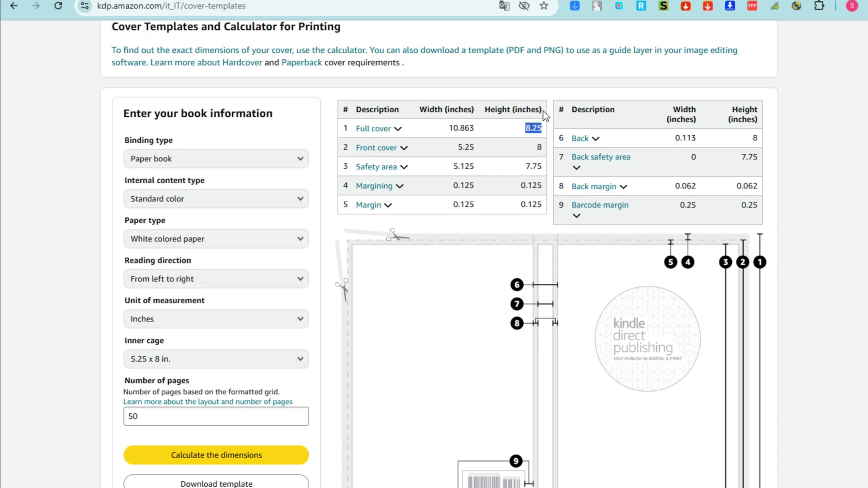
key(ctrl+Tab)
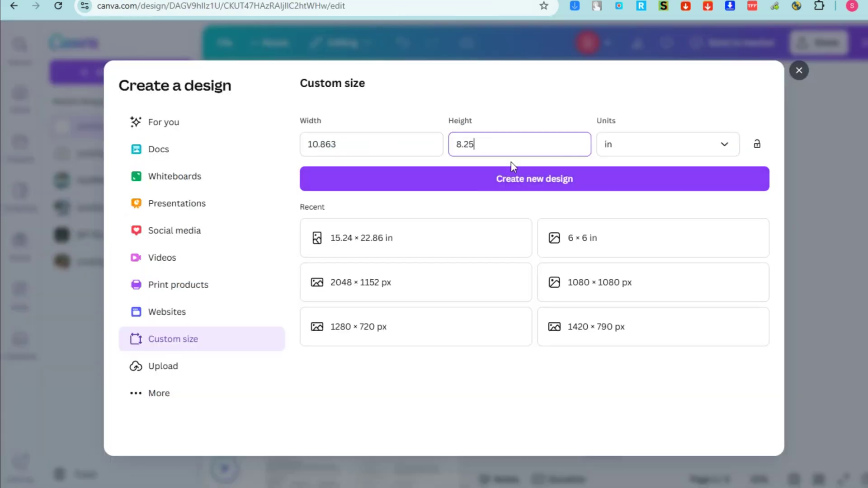
click(524, 180)
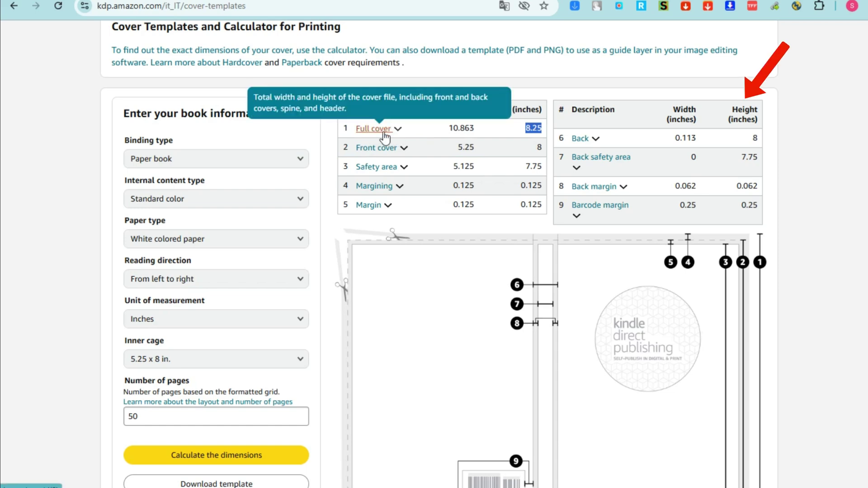
View the full cover description in the KDP calculator and save the numbered cover diagram as an image.
click(376, 131)
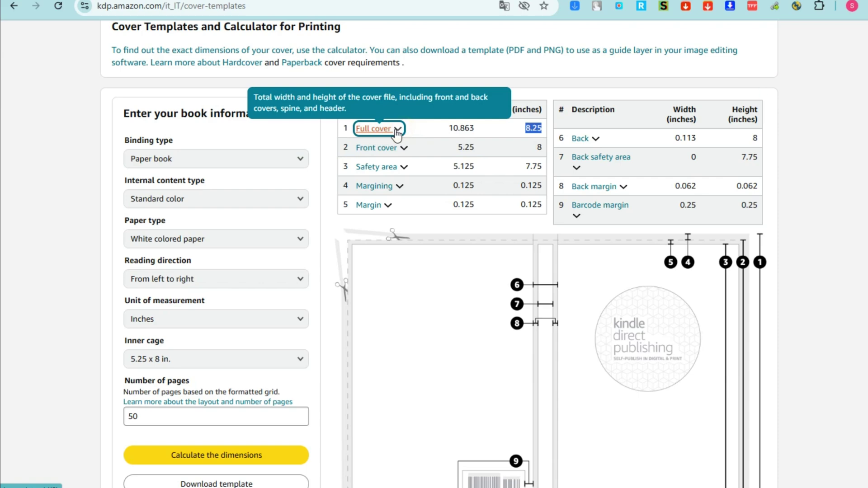
scroll(396, 134, up, 3)
scroll(497, 71, down, 6)
right_click(597, 290)
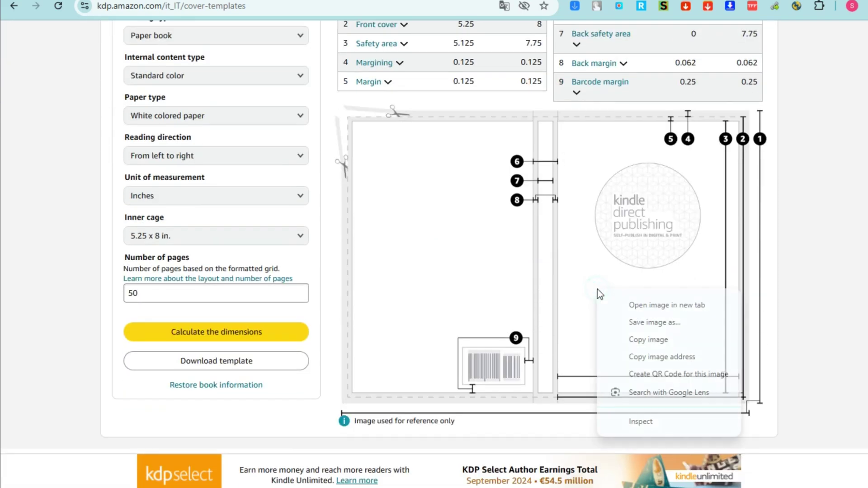
click(677, 324)
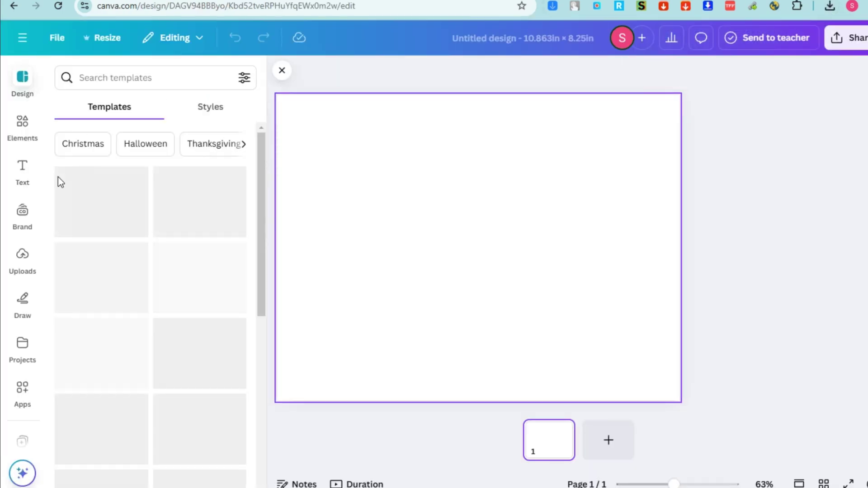
Place the uploaded cover diagram on the Canva page, enlarge it and set it as the page background.
click(27, 267)
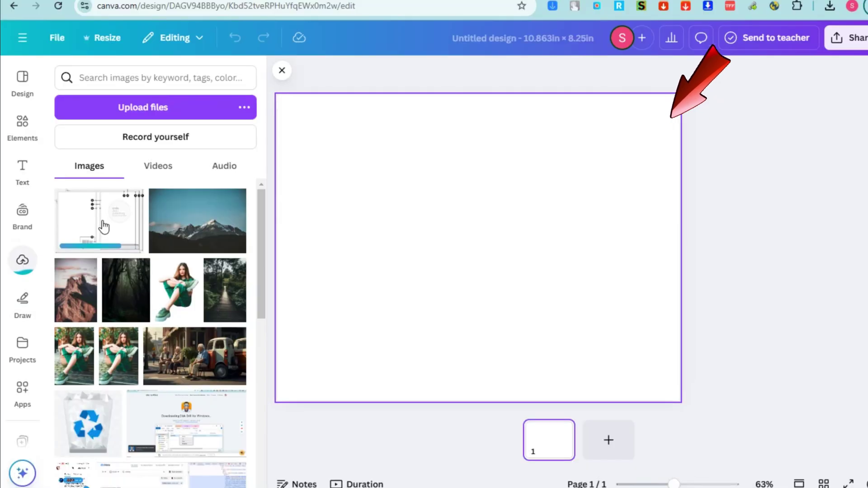
drag(101, 226, 488, 275)
right_click(489, 276)
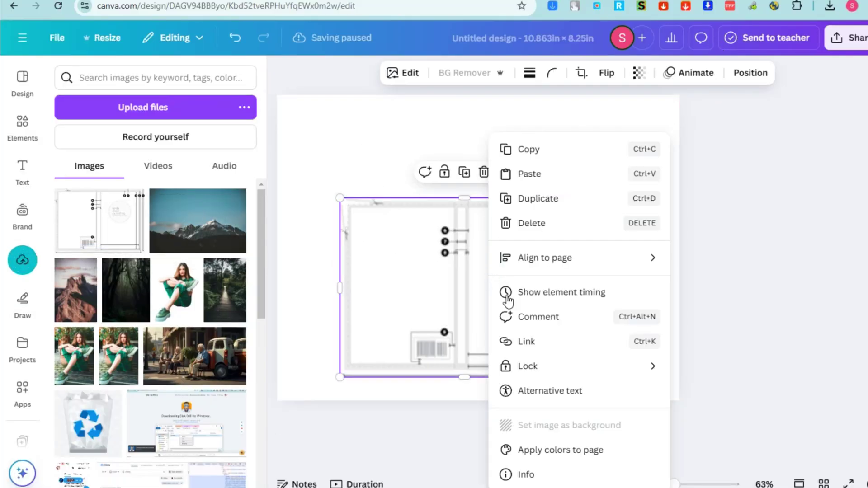
click(372, 309)
drag(587, 198, 669, 139)
right_click(581, 235)
click(647, 423)
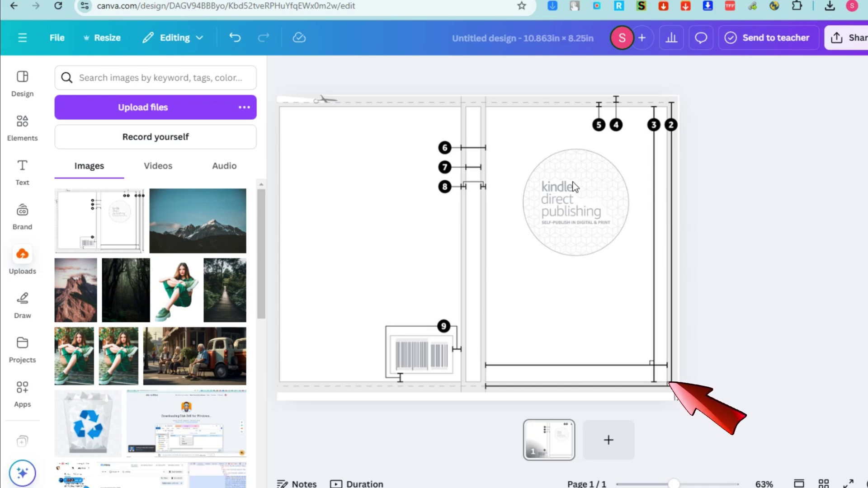
Download the cover template from Kindle Direct Publishing and set its uploaded image as the Canva page background in place of the diagram.
click(390, 273)
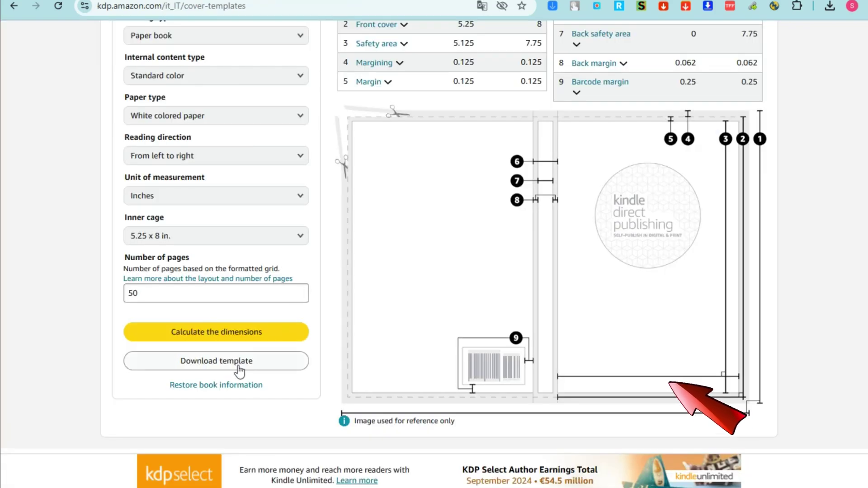
click(239, 362)
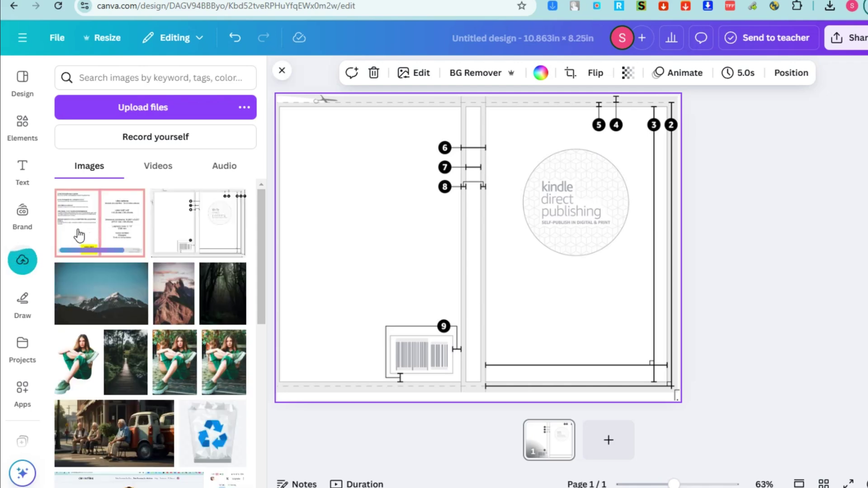
drag(80, 235, 303, 240)
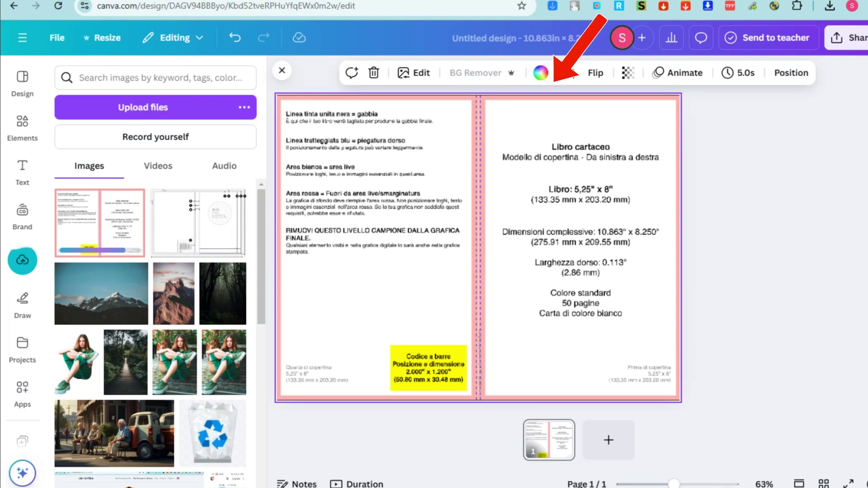
drag(673, 484, 678, 484)
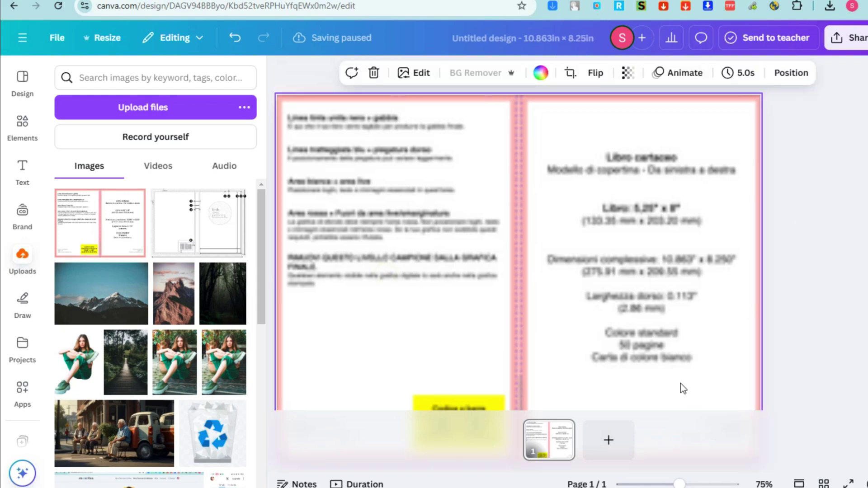
drag(99, 221, 389, 244)
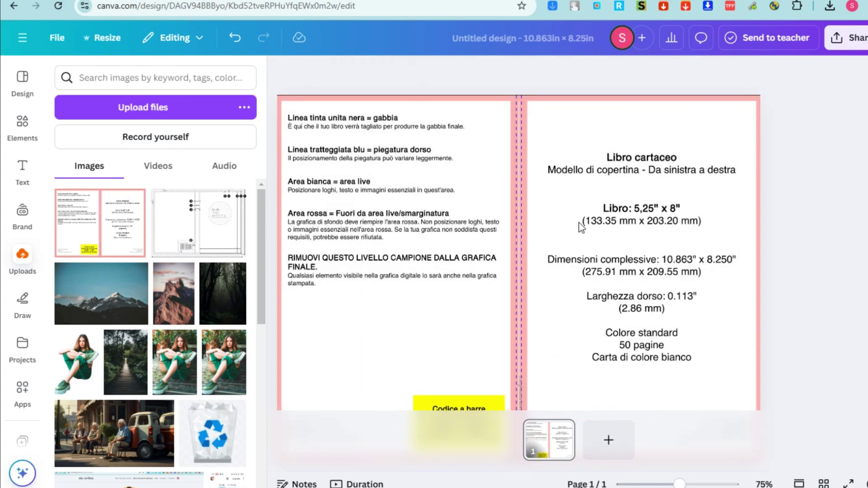
scroll(581, 228, down, 2)
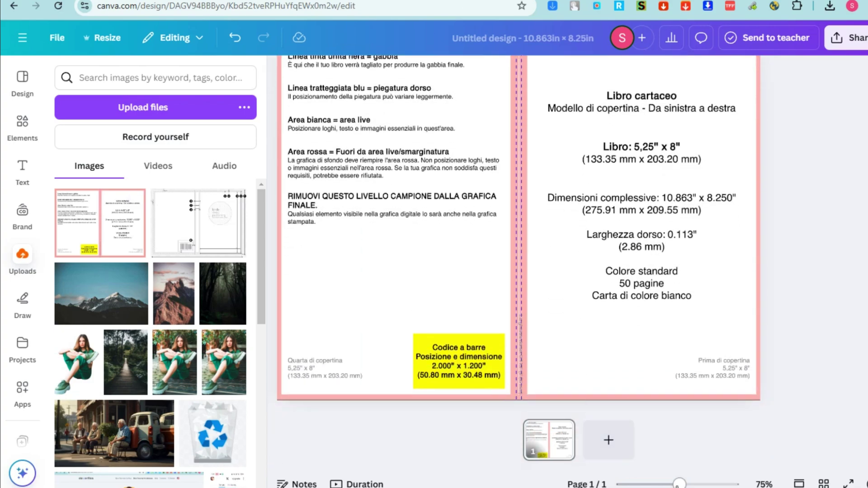
drag(679, 483, 670, 484)
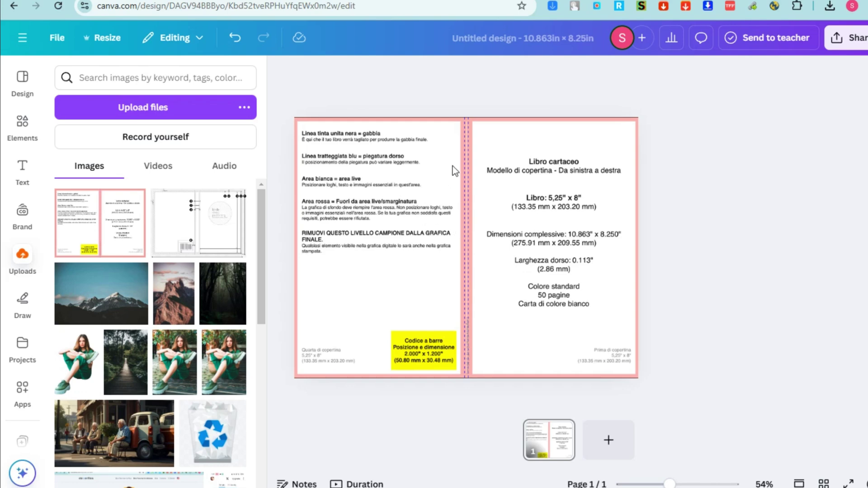
Search Canva's elements for "spiral", limit the results to graphics and browse them.
click(22, 124)
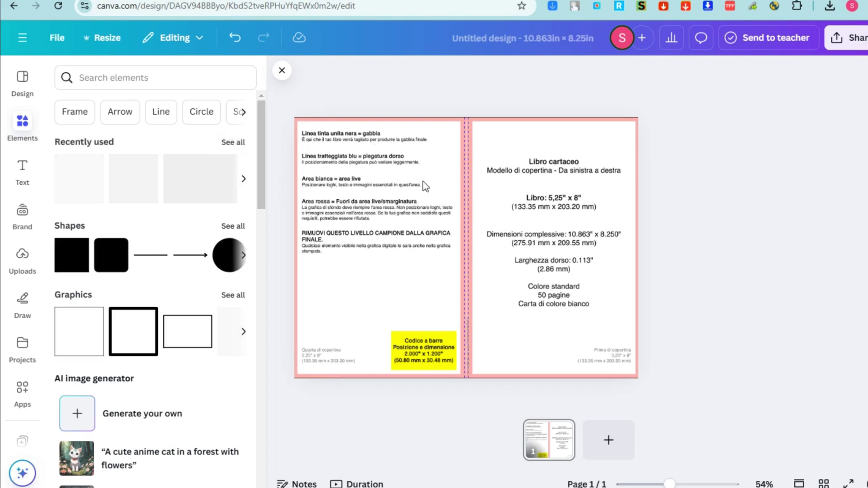
click(91, 68)
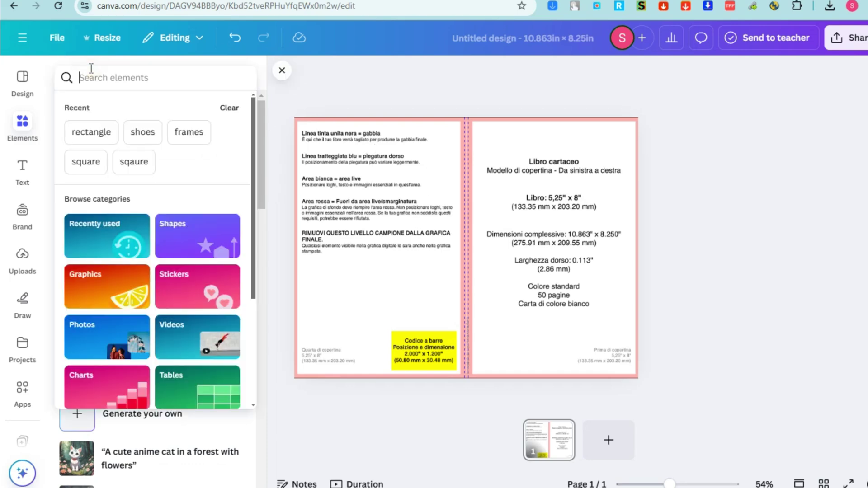
text(s)
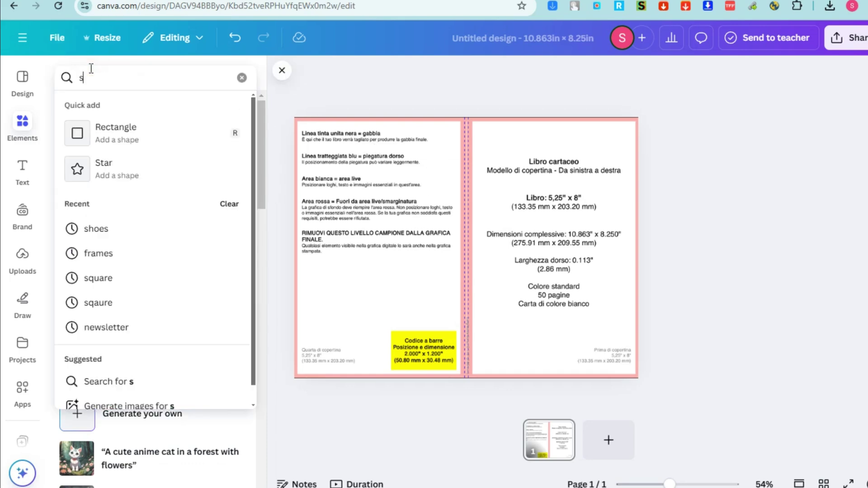
text(piral)
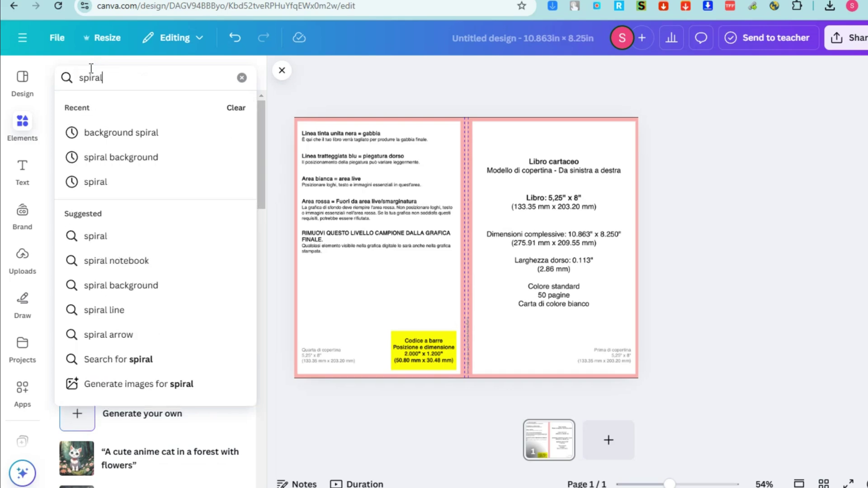
key(Return)
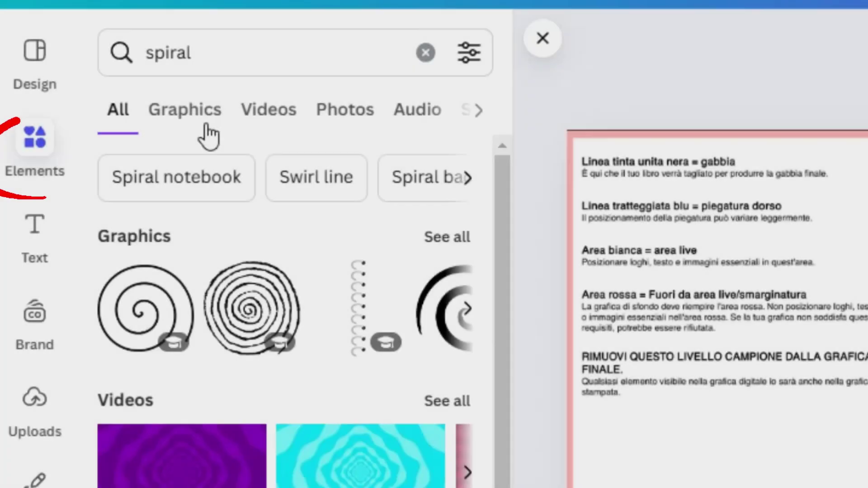
click(110, 118)
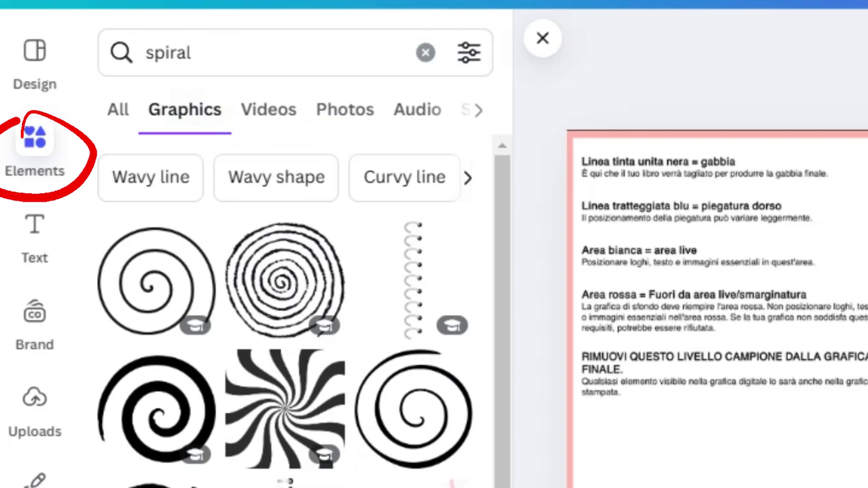
scroll(230, 218, down, 10)
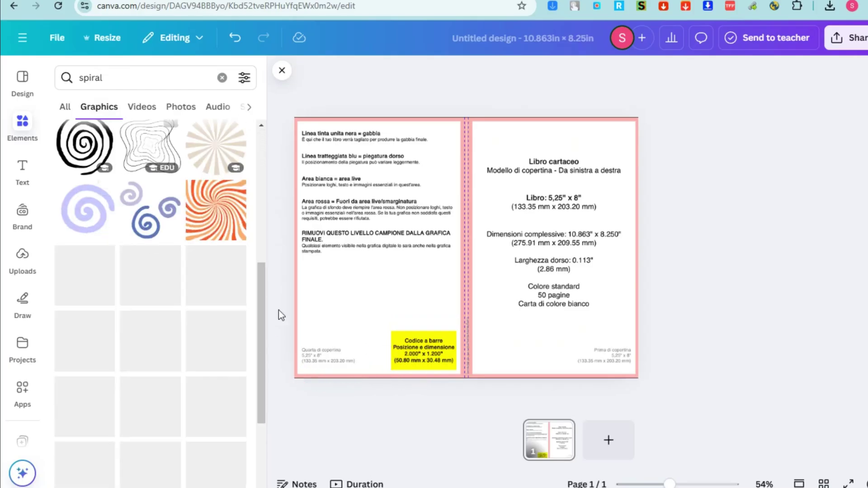
scroll(228, 388, down, 5)
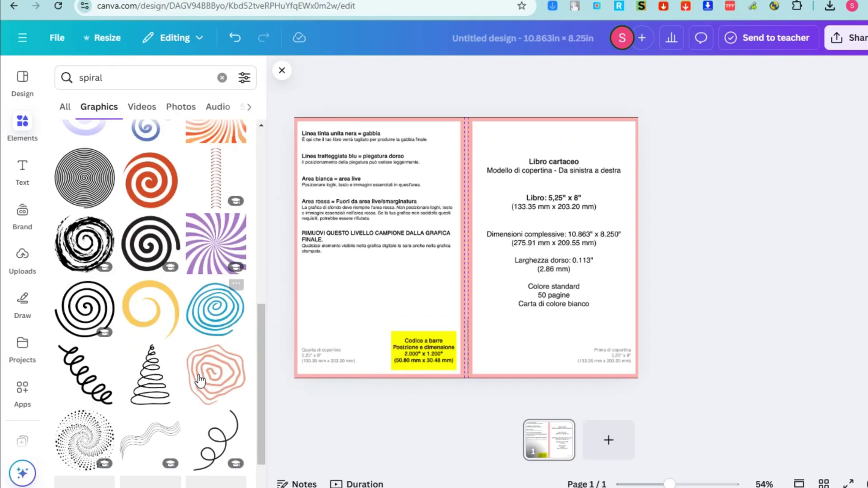
scroll(179, 400, down, 5)
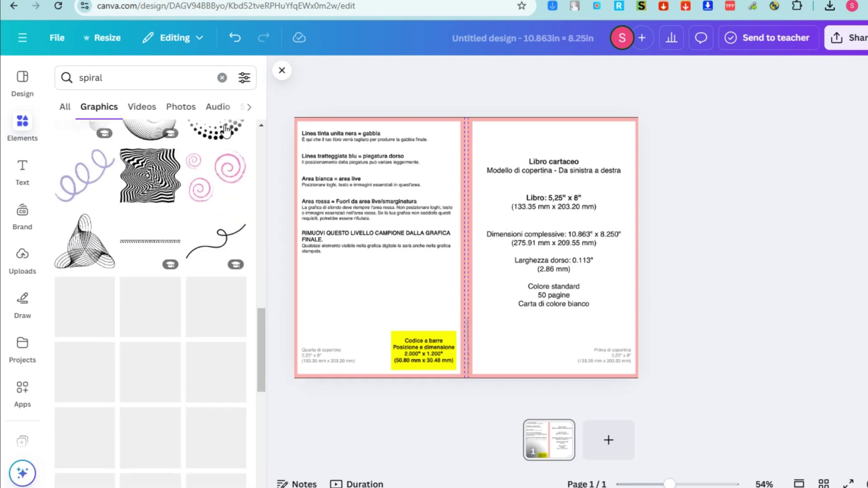
Search the graphics for "pattern" and look through the designs for a cover background.
click(130, 80)
text(pattern)
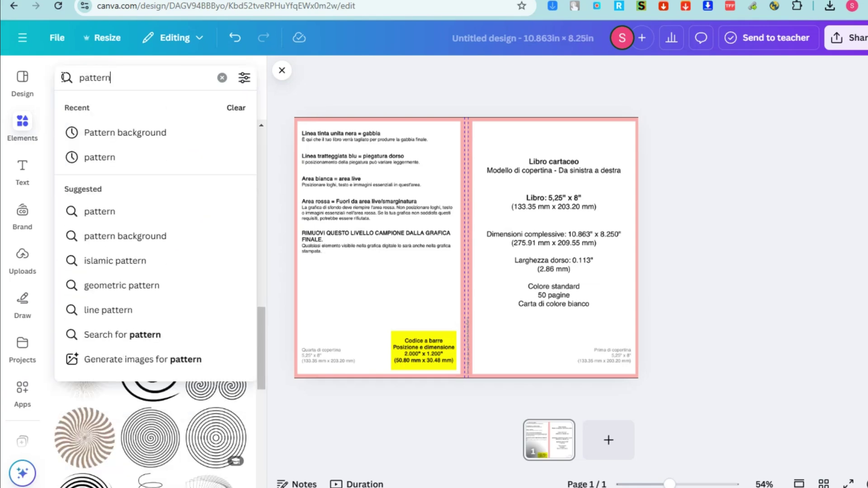
key(Return)
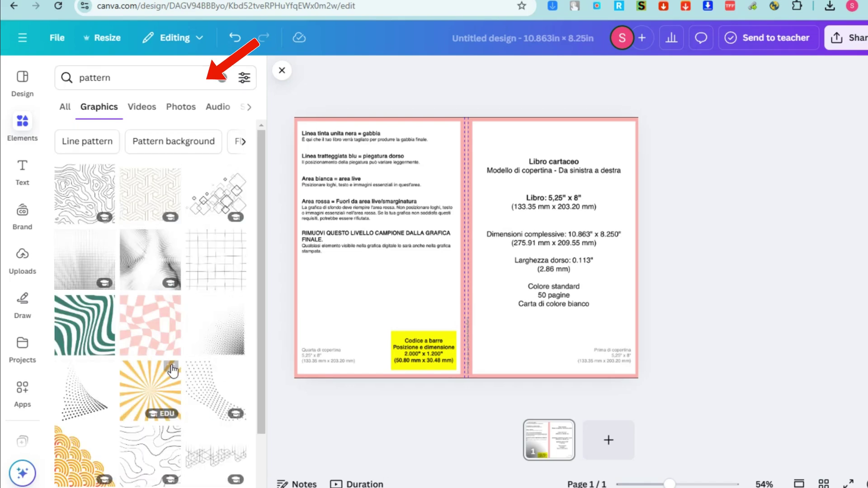
scroll(173, 370, down, 6)
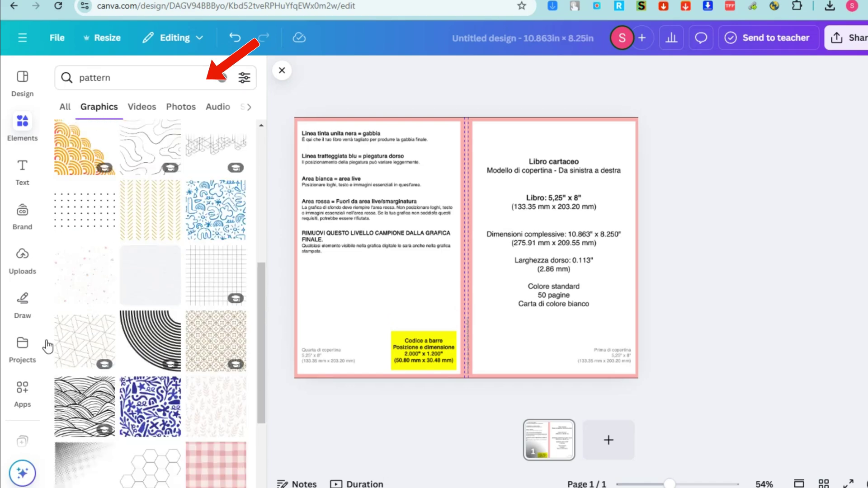
scroll(144, 414, up, 4)
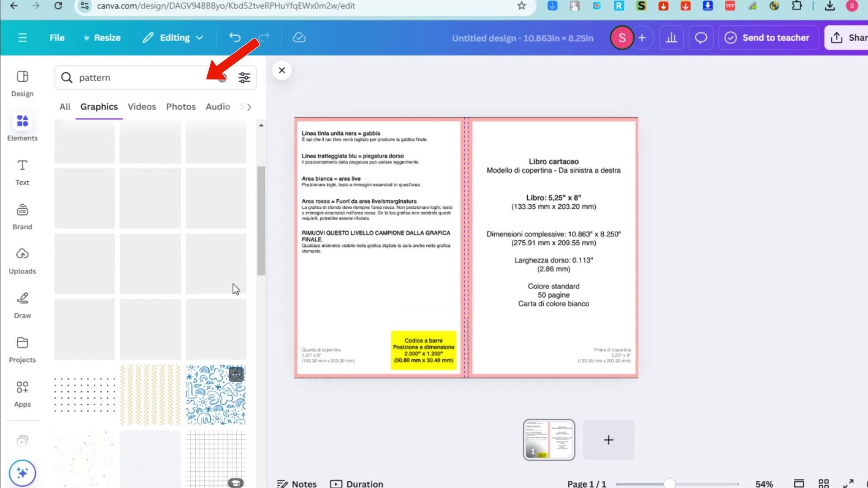
scroll(165, 288, up, 1)
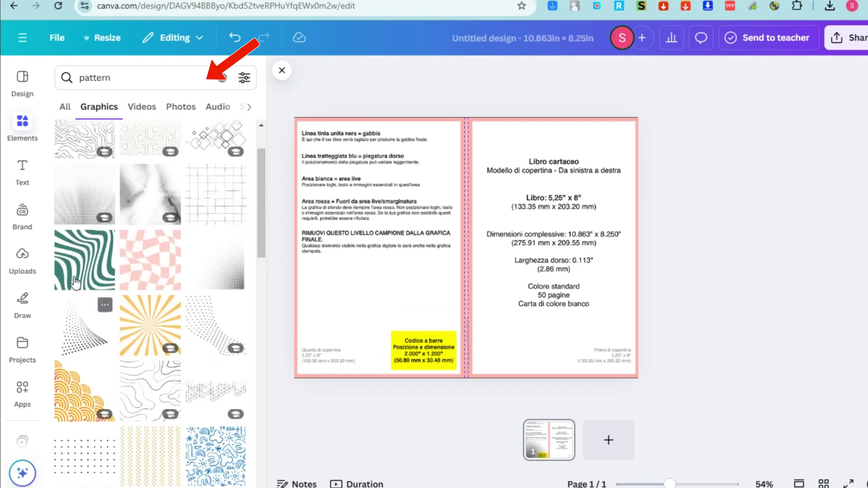
drag(95, 258, 336, 253)
key(ctrl+z)
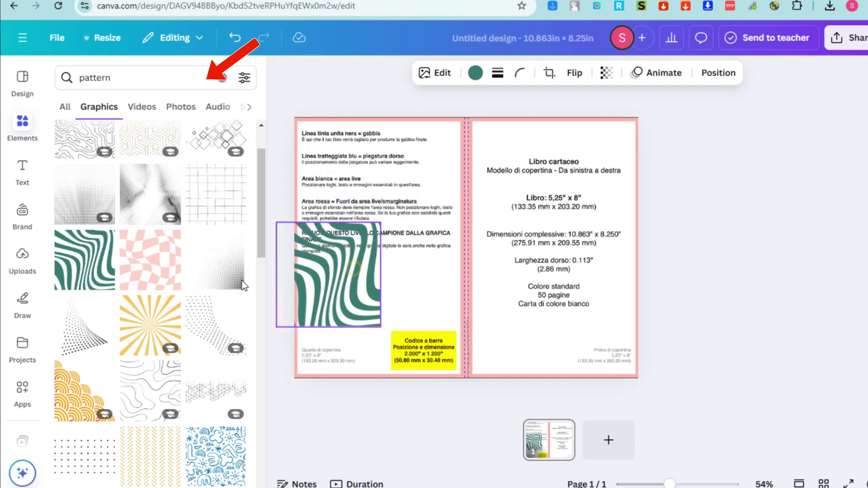
key(ctrl+z)
Set the transparency of the template background image to 56.
click(601, 125)
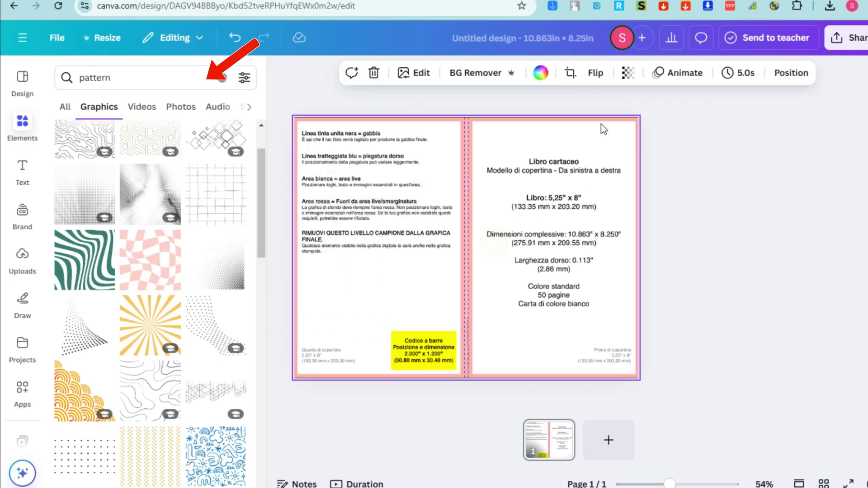
click(628, 74)
drag(651, 130, 621, 132)
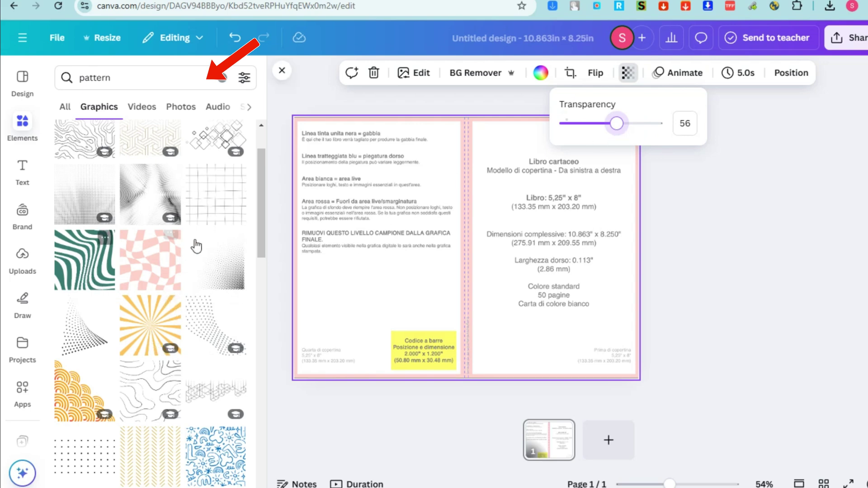
Open the recommendations for one of the pattern graphics and add the green pattern with thin gold horizontal lines to the cover.
scroll(196, 246, down, 10)
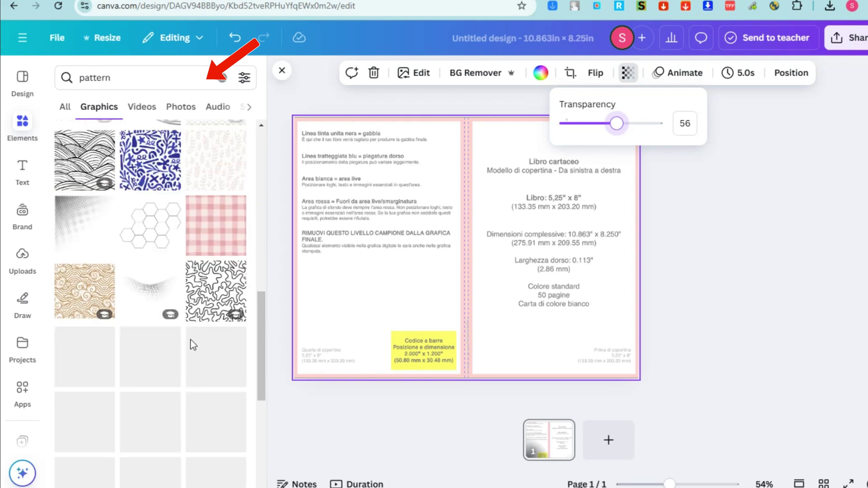
scroll(191, 340, down, 3)
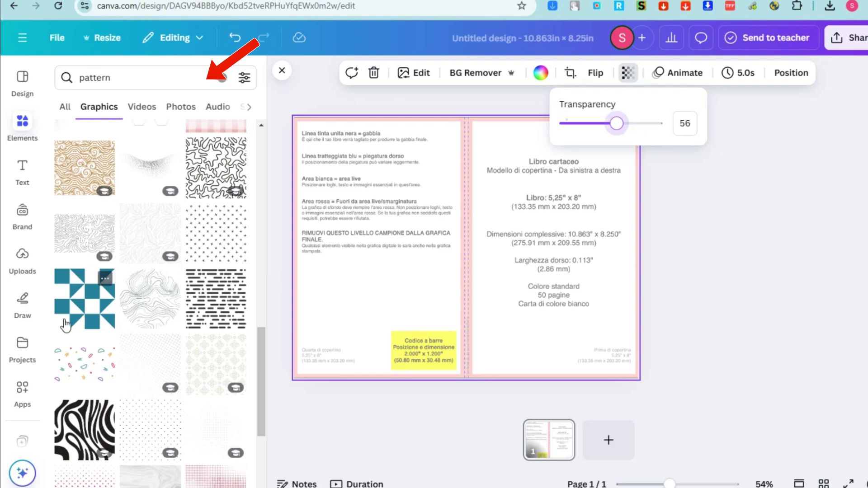
scroll(197, 362, down, 4)
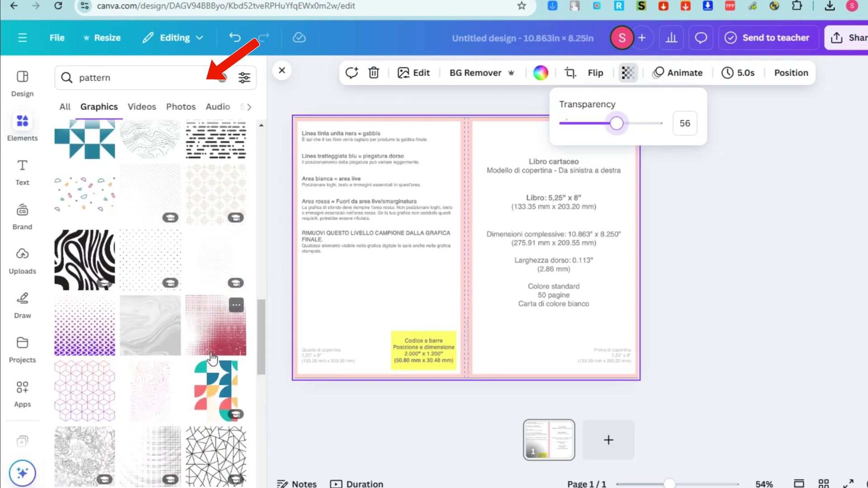
scroll(137, 344, down, 5)
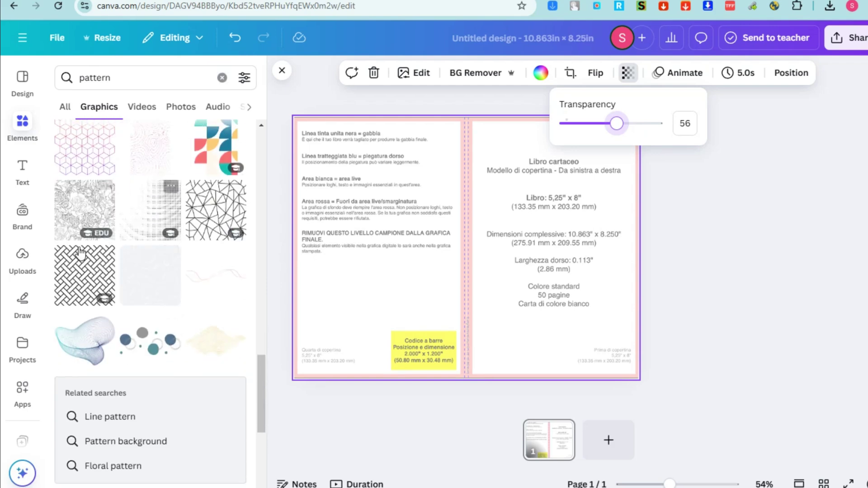
scroll(145, 242, down, 10)
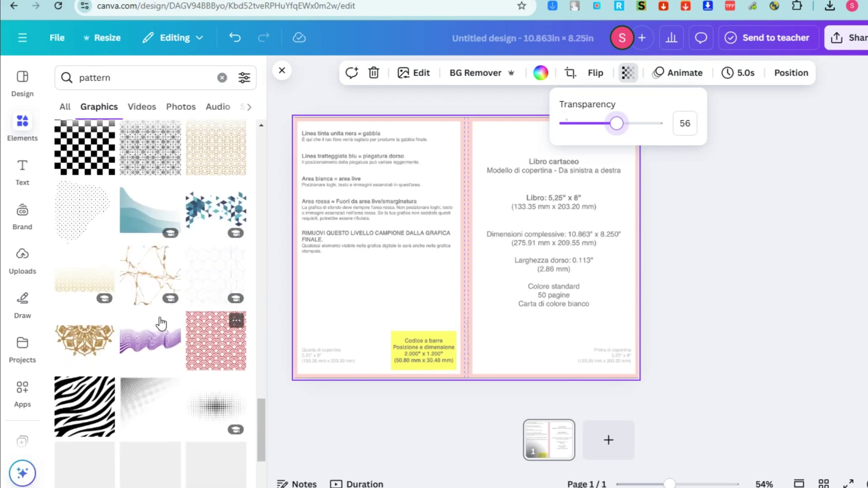
scroll(171, 362, down, 3)
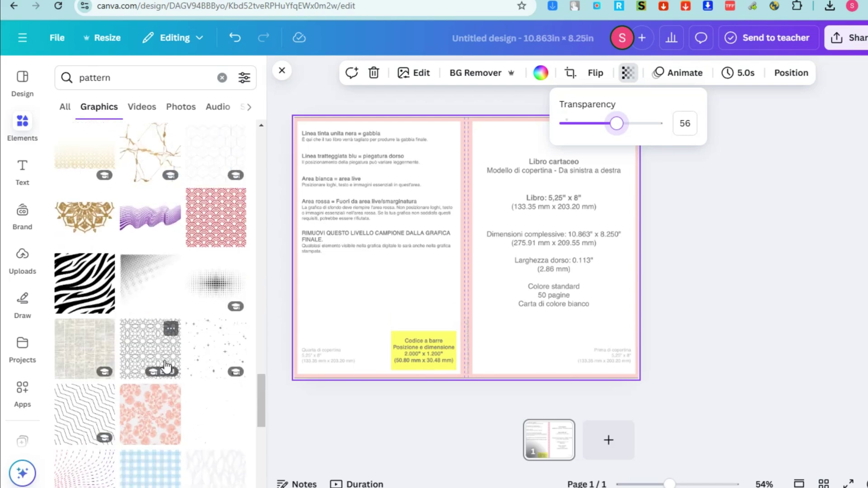
click(171, 329)
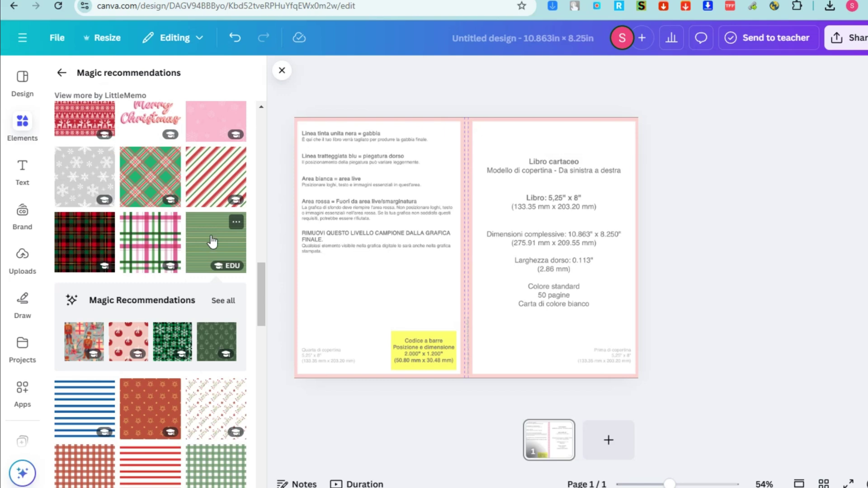
drag(213, 242, 406, 271)
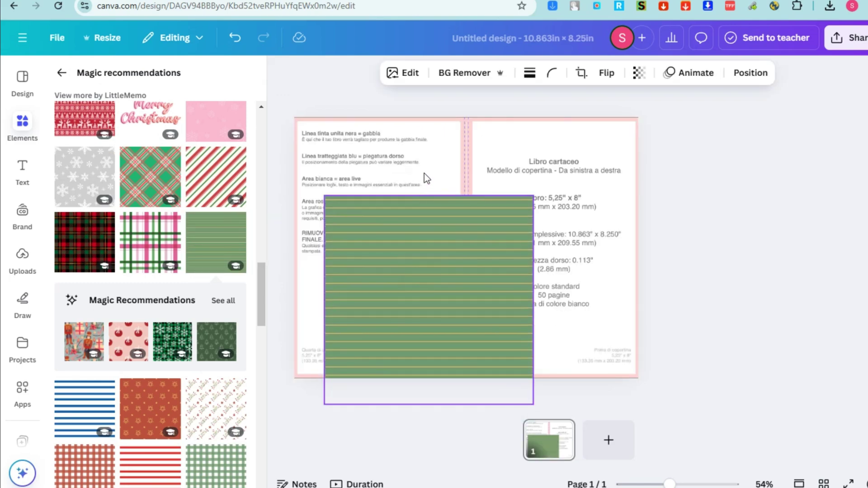
Move the green striped pattern to the page's upper edge and enlarge it over the back cover area.
drag(423, 172, 424, 180)
right_click(446, 199)
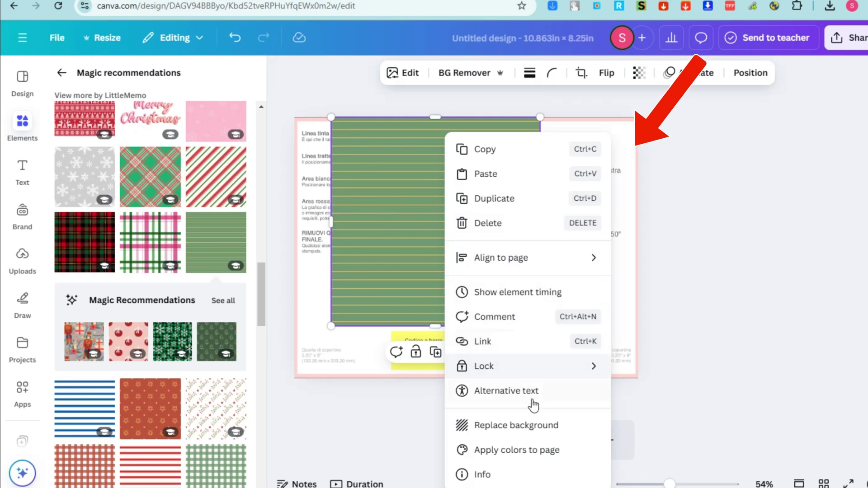
click(408, 286)
drag(330, 325, 296, 368)
drag(389, 293, 405, 306)
Reposition the striped pattern and stretch it toward the cover's right and lower edges.
right_click(405, 306)
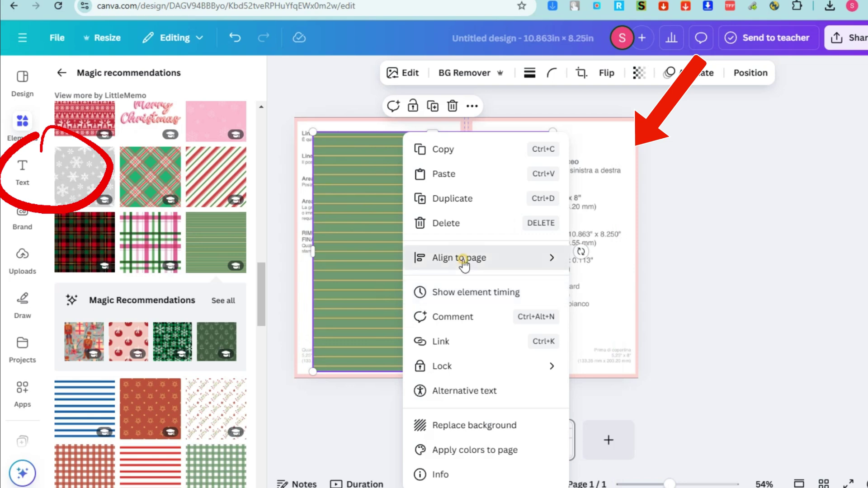
mouse_move(464, 265)
click(372, 259)
drag(371, 259, 381, 246)
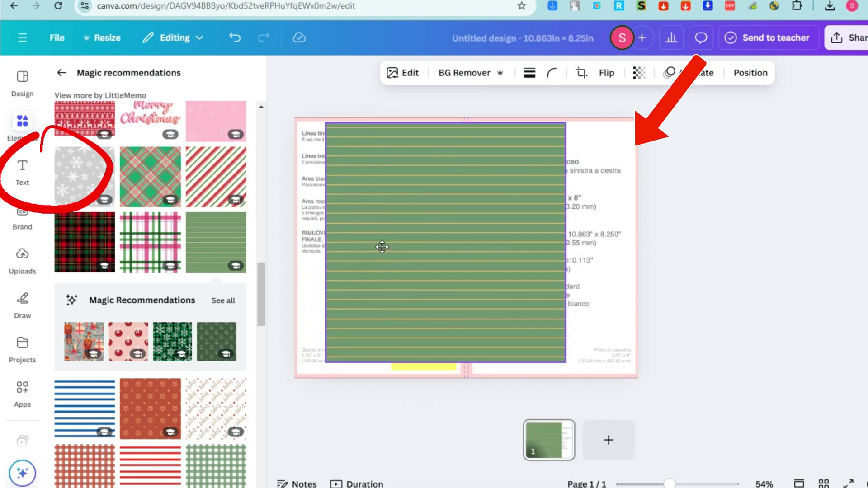
drag(564, 242, 635, 242)
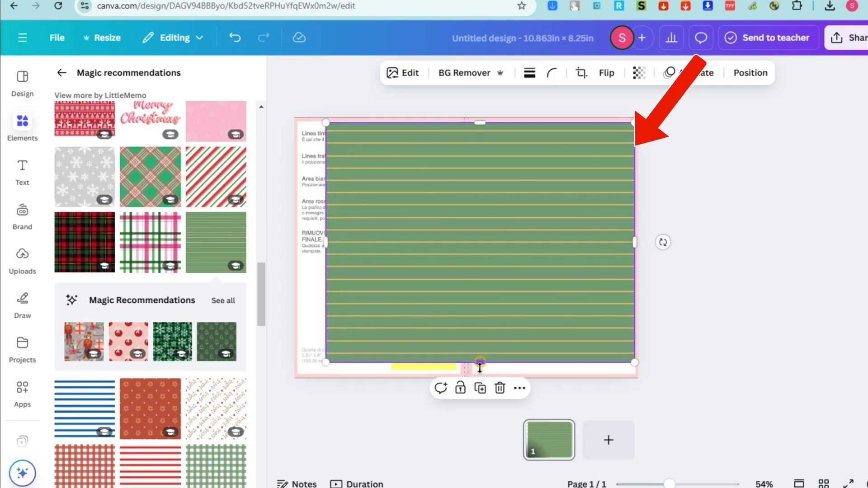
drag(480, 363, 472, 372)
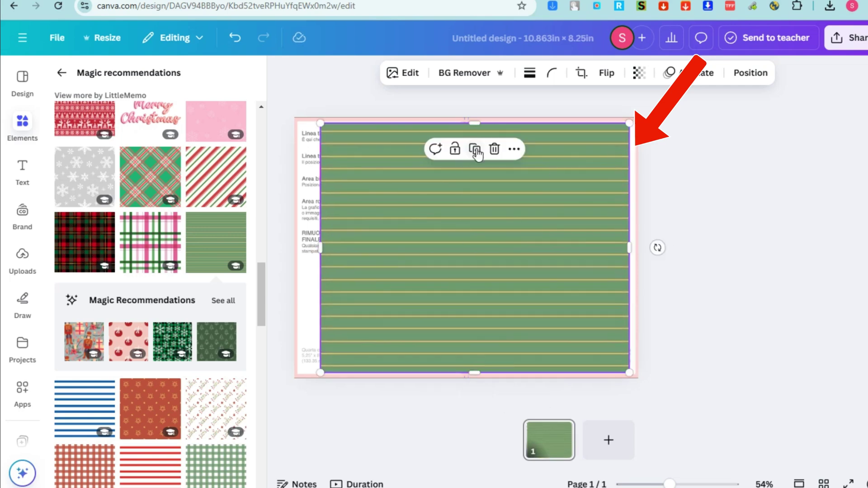
Make the striped pattern semi-transparent and stretch it to the cover's left, right and upper edges.
click(639, 73)
click(599, 124)
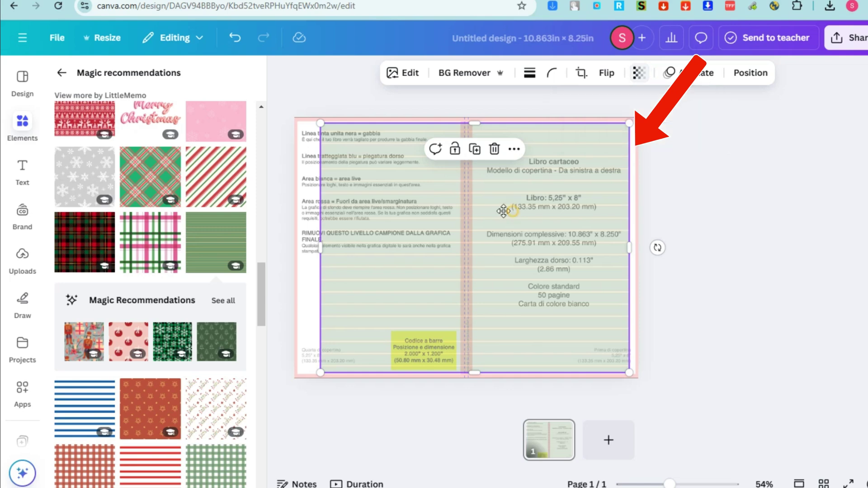
drag(503, 207, 495, 208)
drag(311, 249, 297, 248)
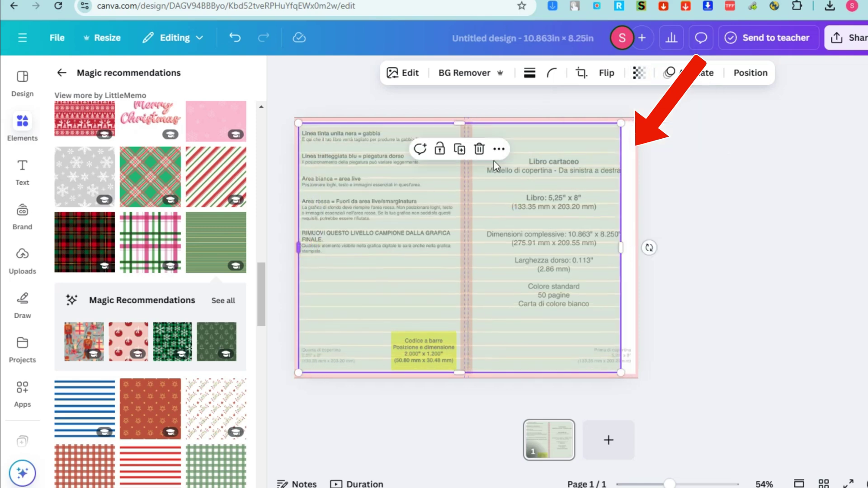
drag(623, 124, 626, 121)
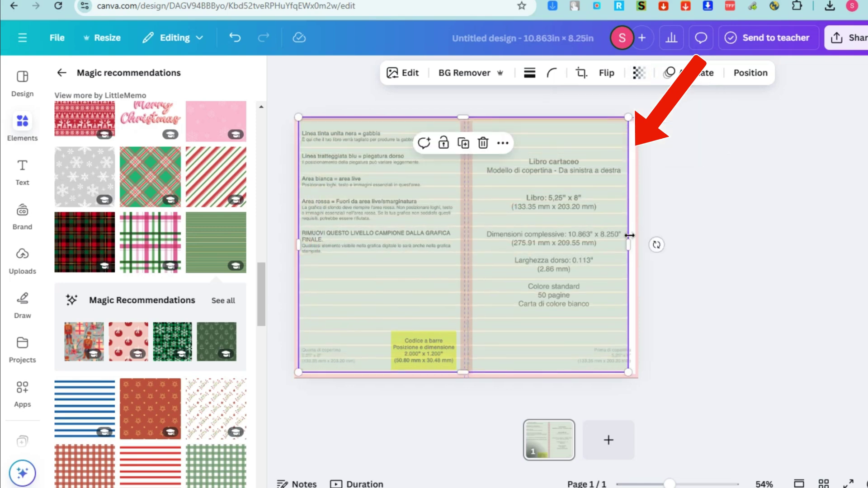
drag(629, 247, 637, 249)
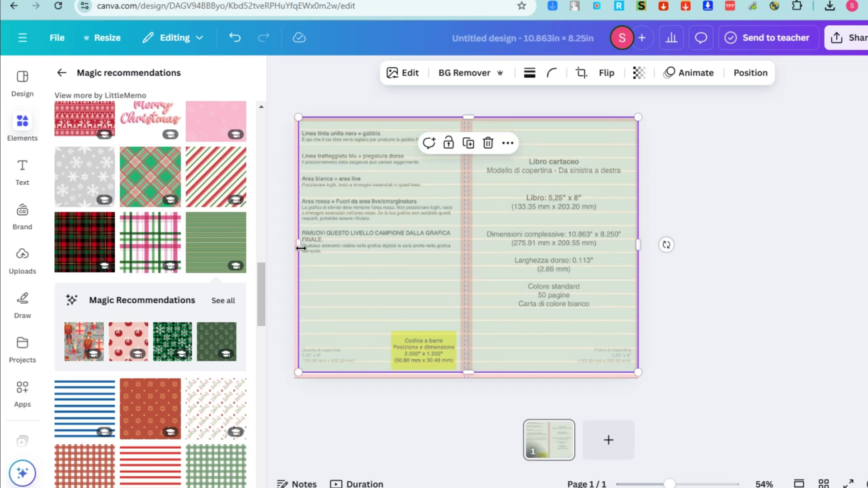
drag(298, 248, 296, 246)
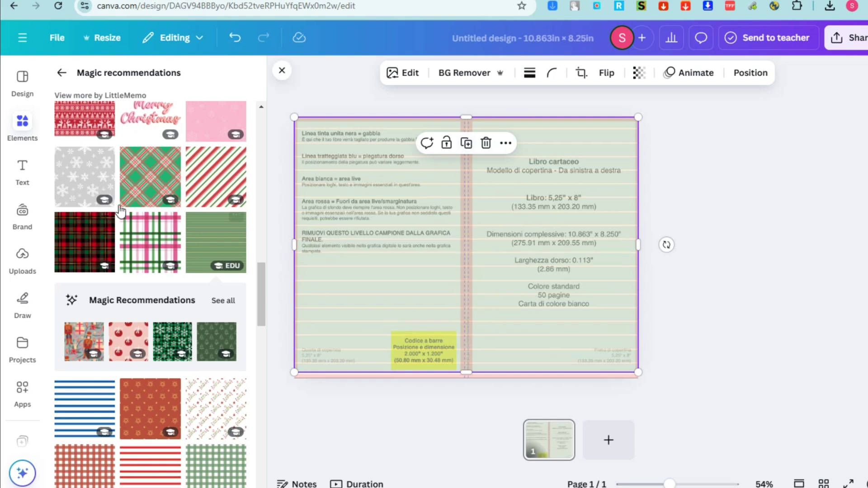
Search the graphics for "spring notebook" and browse them for a spiral binding.
click(22, 124)
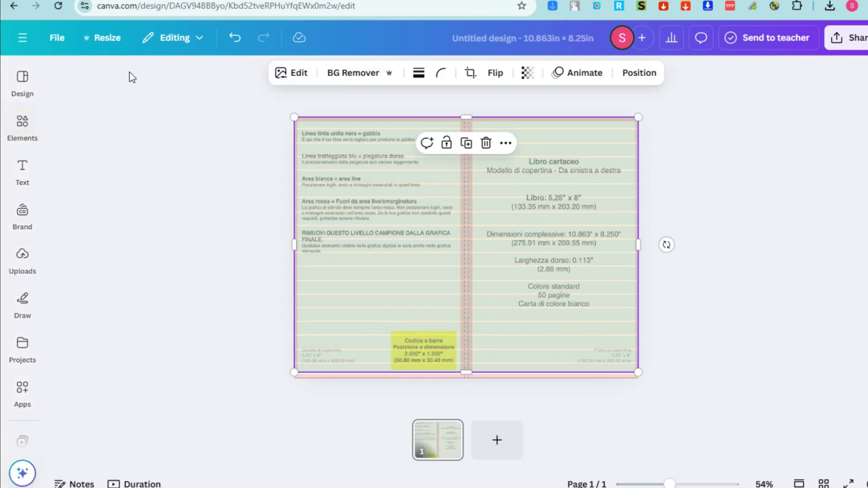
click(39, 131)
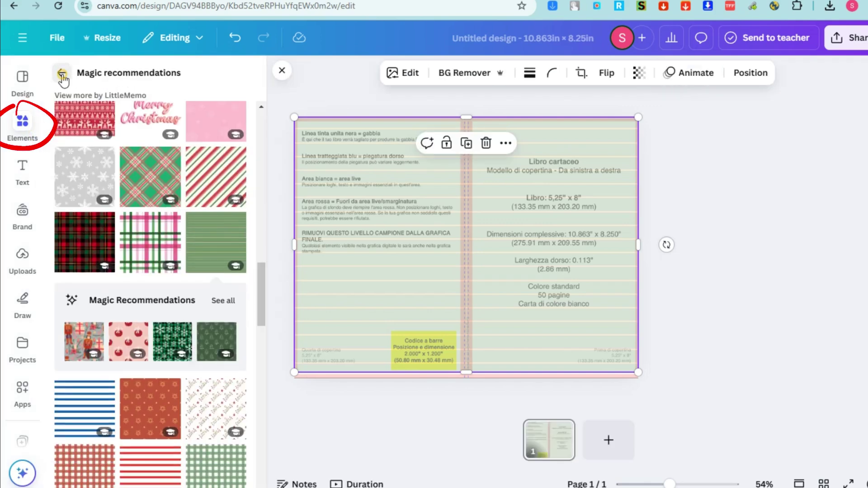
text(spri)
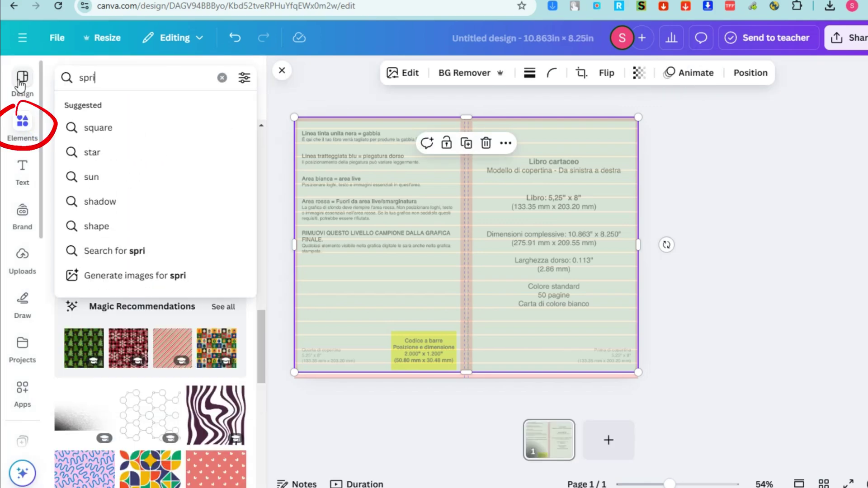
text(ng)
key(Return)
text(notebook)
key(Return)
scroll(150, 316, down, 3)
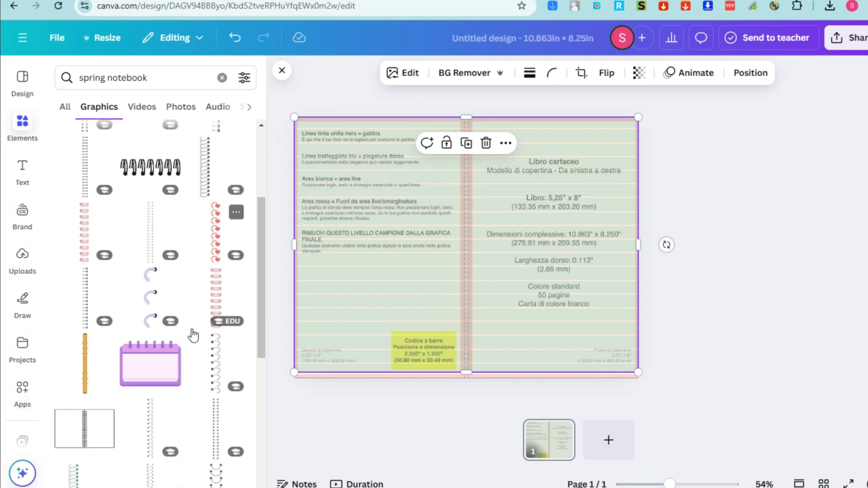
Try a black ring binding graphic centred on the upper part of the spine instead of the pink one.
drag(222, 282, 428, 196)
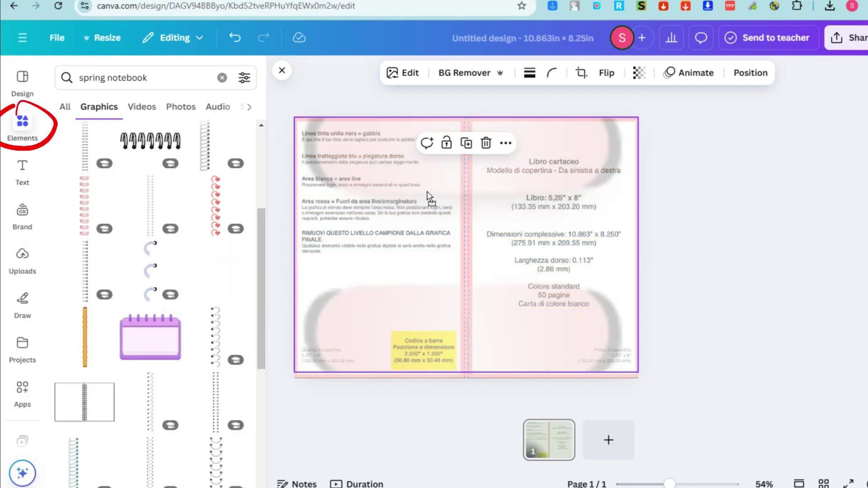
drag(321, 284, 178, 312)
scroll(185, 324, down, 6)
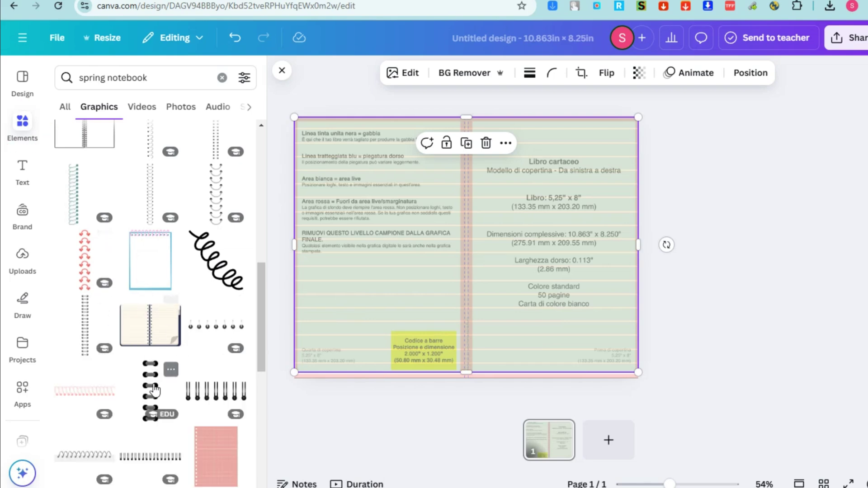
drag(168, 368, 472, 160)
drag(480, 123, 475, 144)
drag(465, 188, 465, 166)
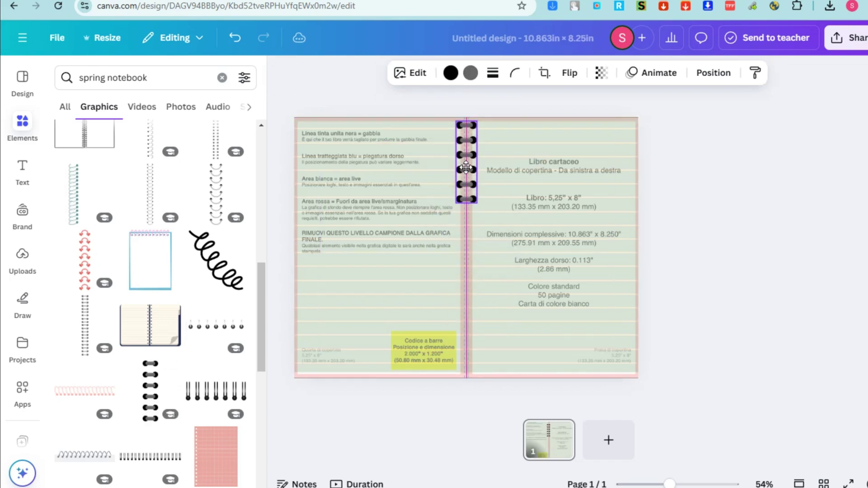
Try a second black ring binding graphic on the spine directly below the first.
right_click(466, 168)
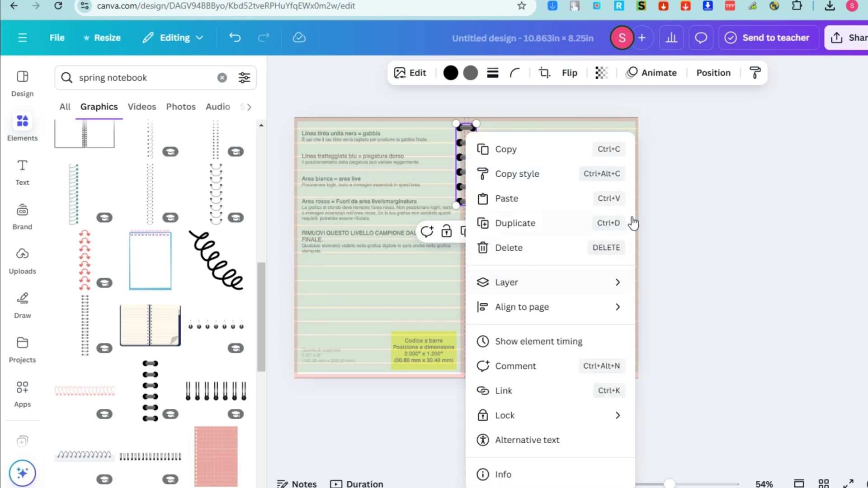
click(455, 203)
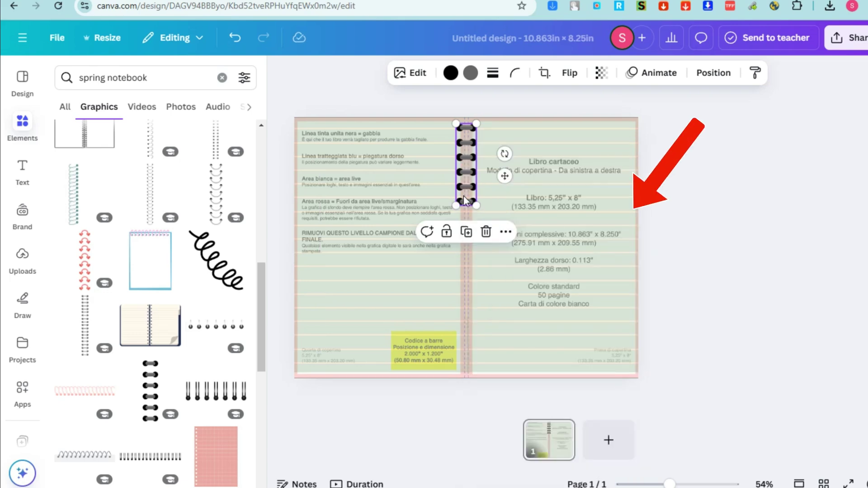
drag(466, 199, 465, 281)
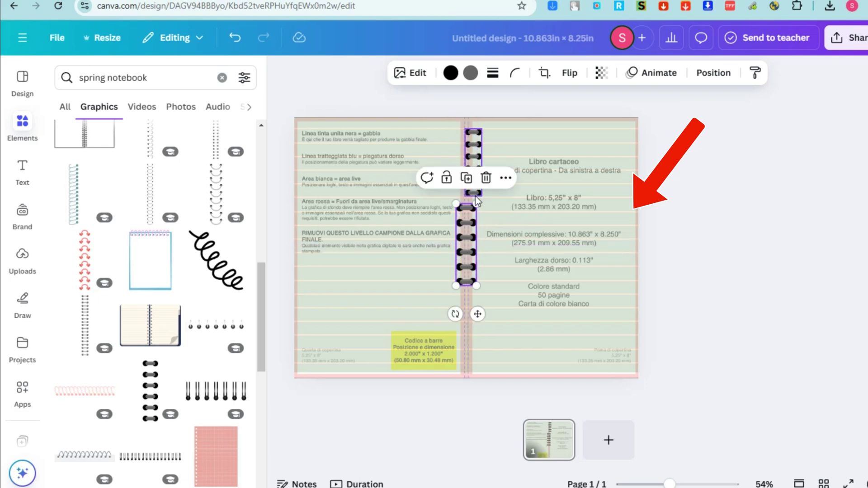
Delete the black ring binding graphics from the spine.
key(Delete)
click(474, 167)
key(Delete)
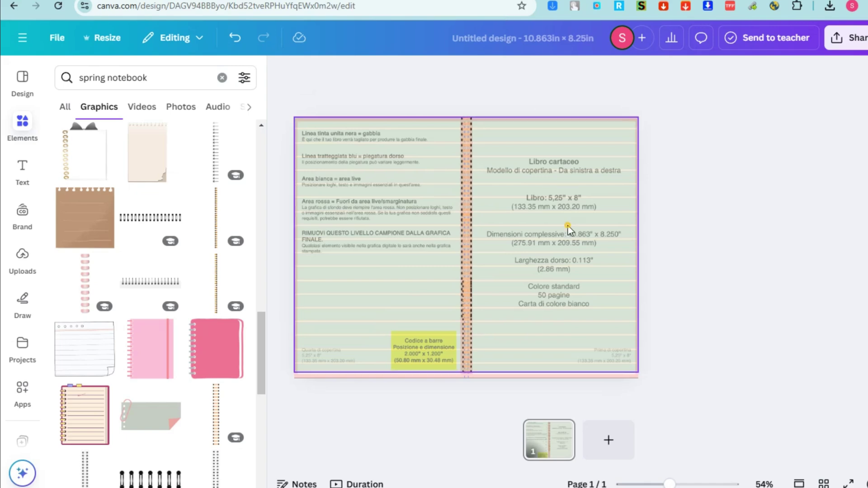
Make the green striped pattern behind the spine binding more transparent.
click(567, 226)
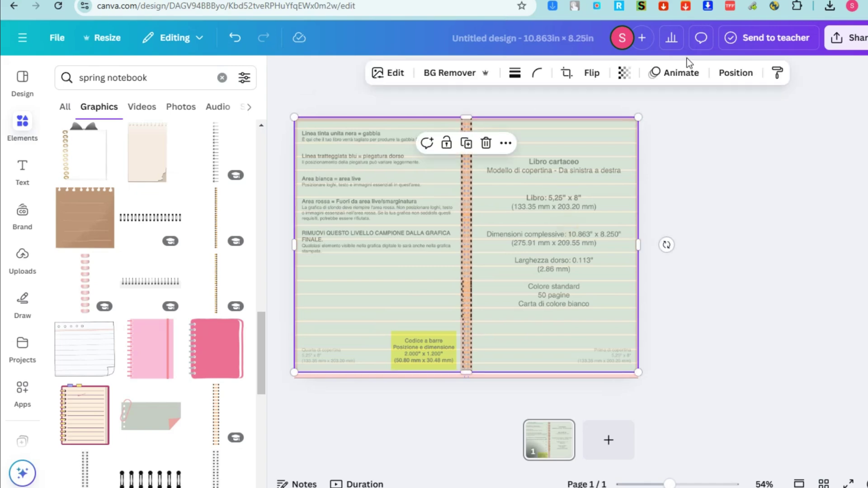
click(625, 75)
drag(592, 124, 572, 129)
click(368, 238)
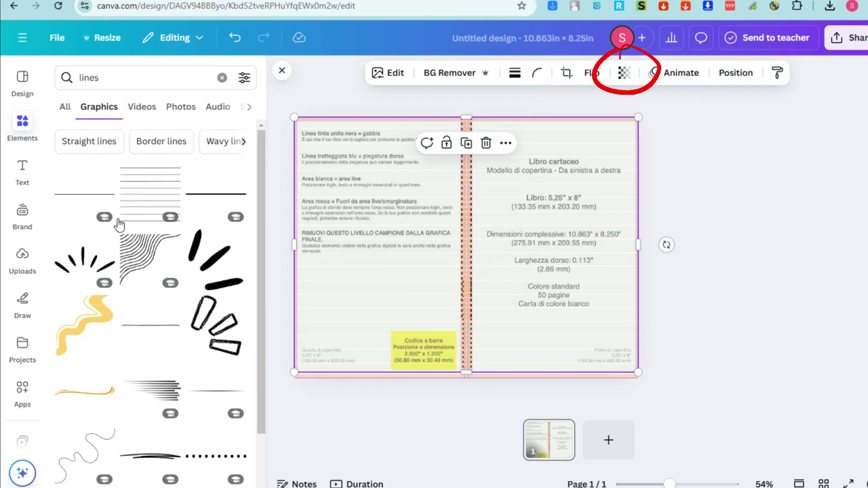
Replace the "lines" search with a graphics search for "tree".
click(108, 79)
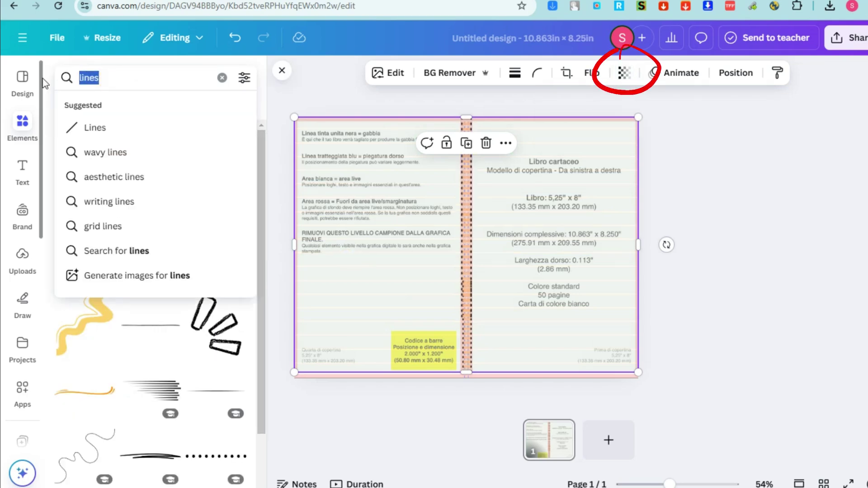
key(BackSpace)
text(tree)
key(Return)
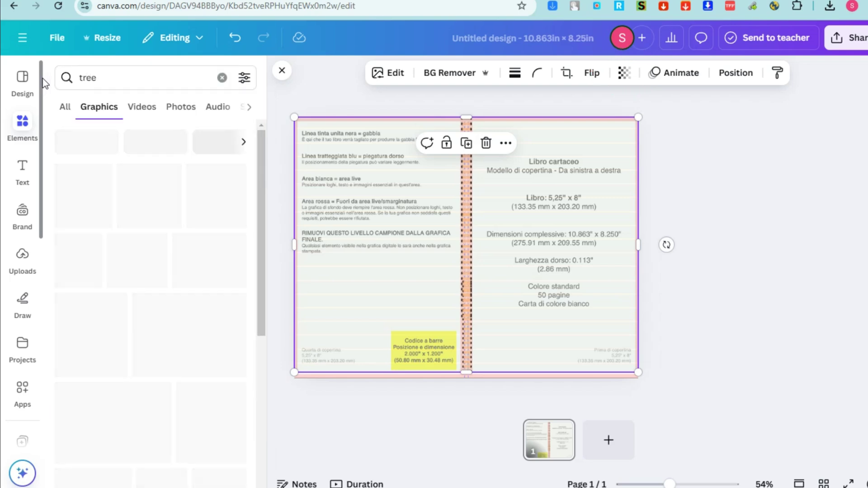
Replace the "tree" search with a graphics search for "autumn".
click(115, 77)
text(autm)
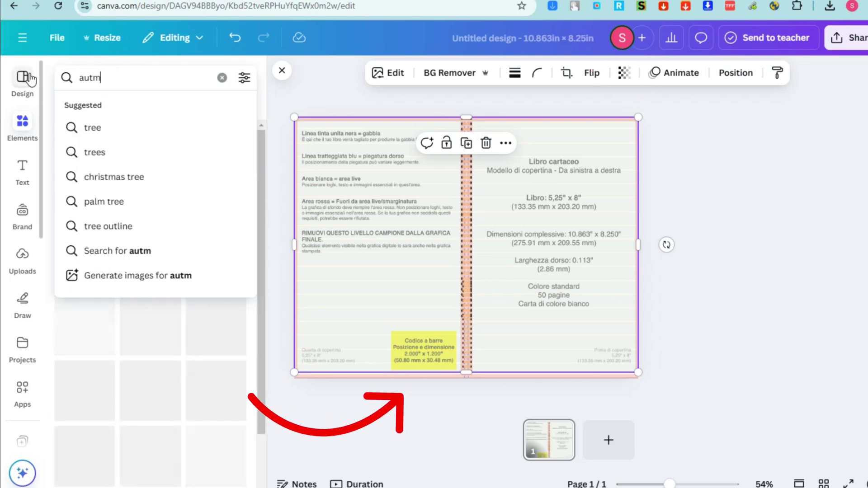
key(BackSpace)
text(umn)
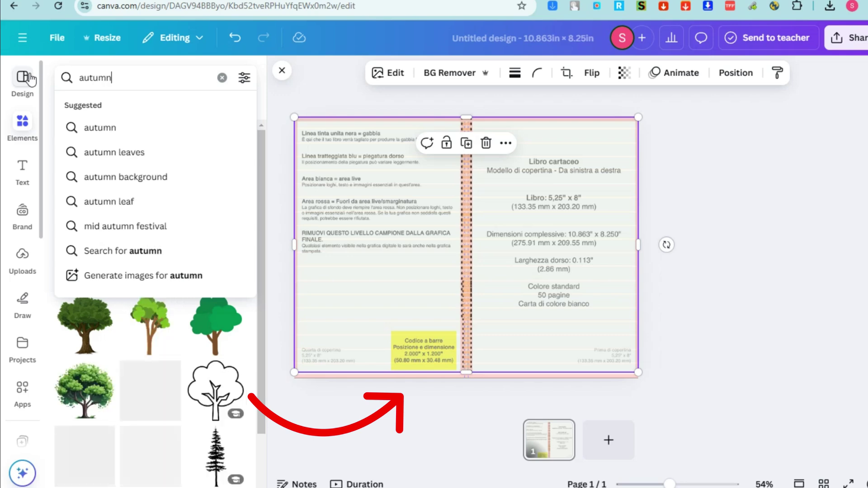
key(Return)
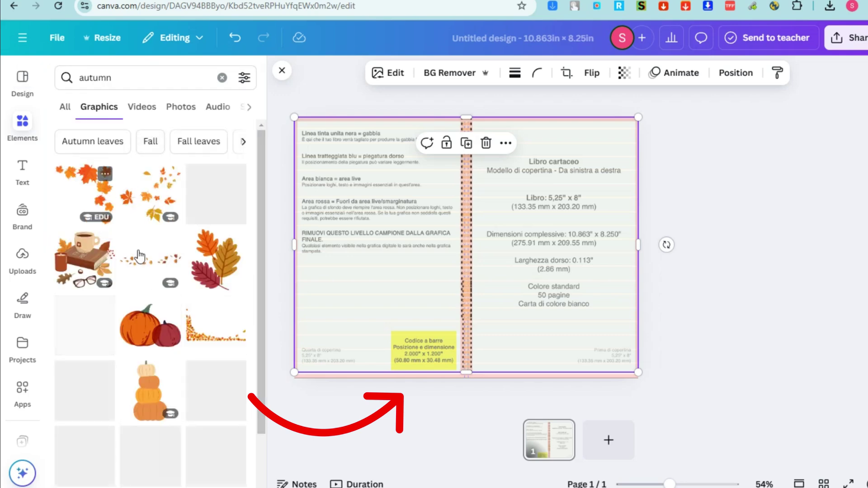
Add the coffee cup and book autumn graphic, shrink it and place it in the front cover's lower-right corner.
drag(84, 260, 549, 297)
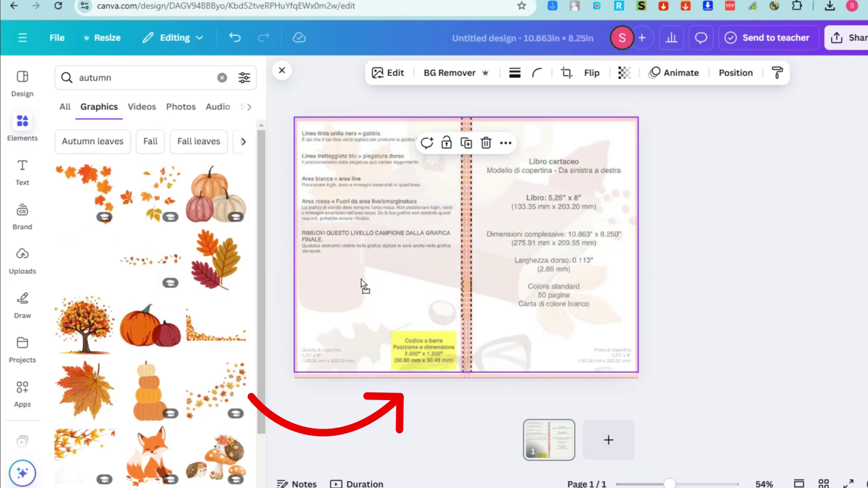
drag(360, 285, 362, 284)
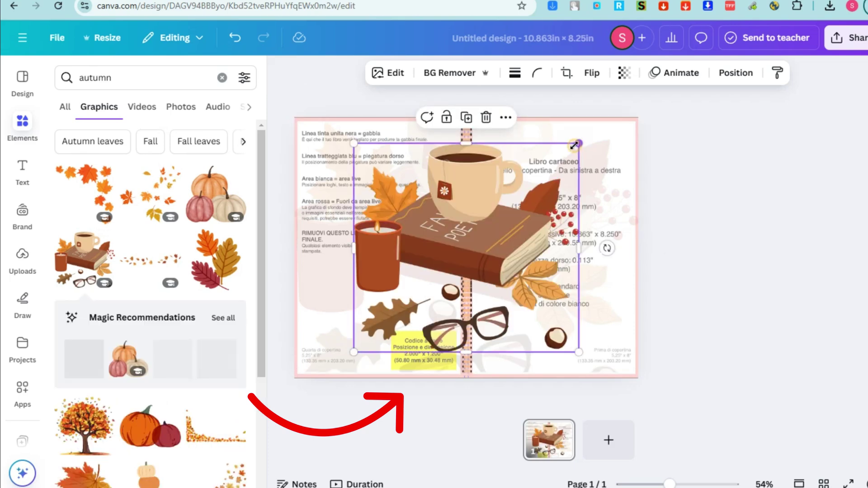
drag(576, 142, 429, 283)
drag(393, 314, 587, 334)
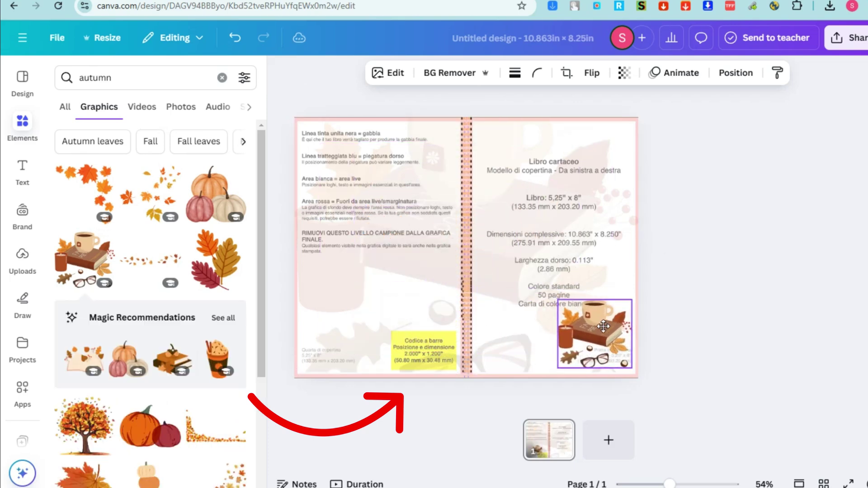
Add the three-leaf autumn graphic, shrink it, place it beside the coffee cup and book, and send it backward.
click(216, 259)
drag(581, 126, 439, 281)
drag(444, 338, 577, 338)
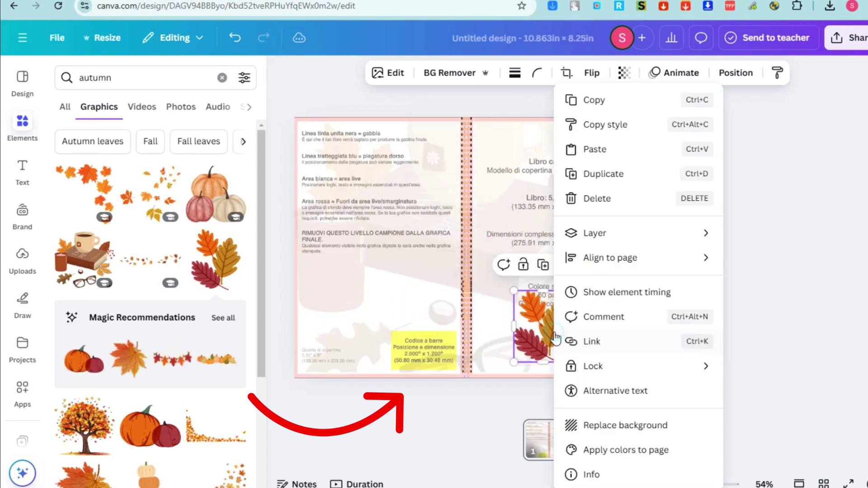
right_click(555, 329)
mouse_move(601, 235)
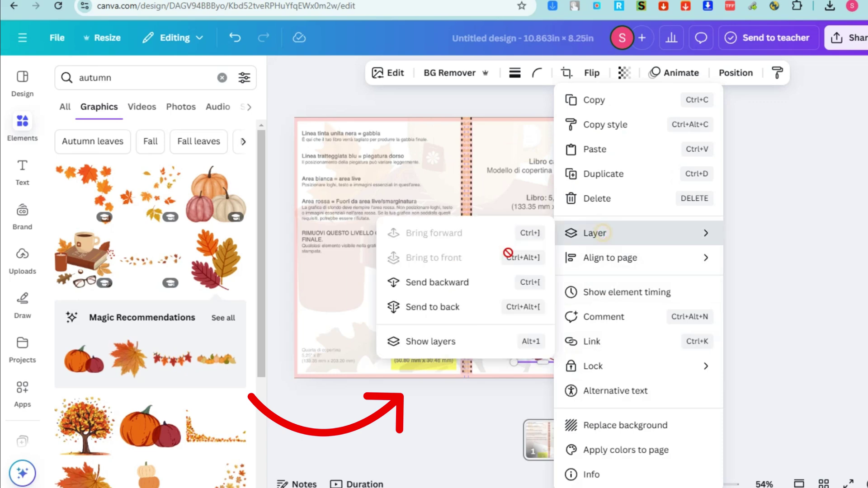
click(465, 283)
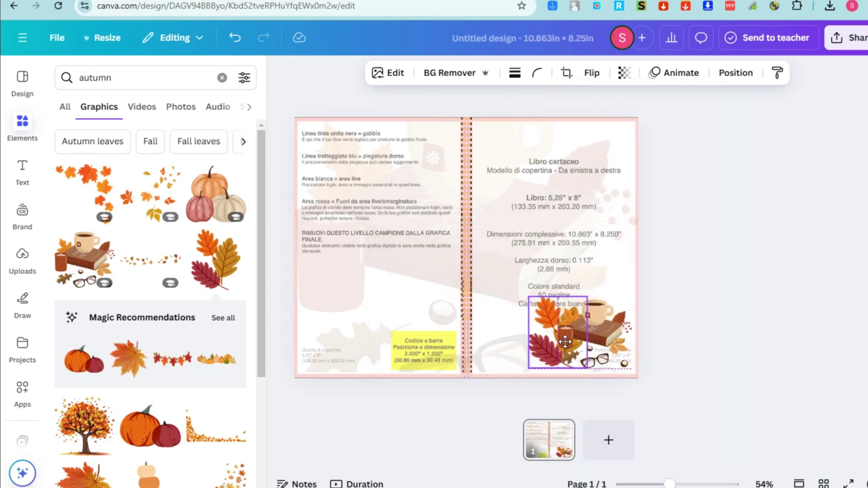
Add the autumn tree graphic, shrink it and place it in the back cover's lower-left corner.
click(84, 424)
drag(523, 194, 480, 236)
drag(446, 271, 327, 345)
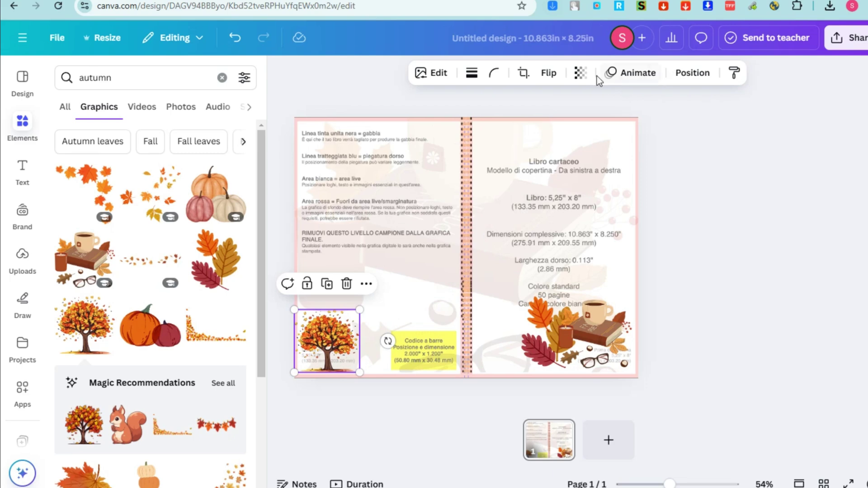
Raise the green striped background pattern's transparency value to about 95 so it covers the template.
click(581, 73)
drag(608, 123, 671, 131)
click(389, 196)
click(626, 73)
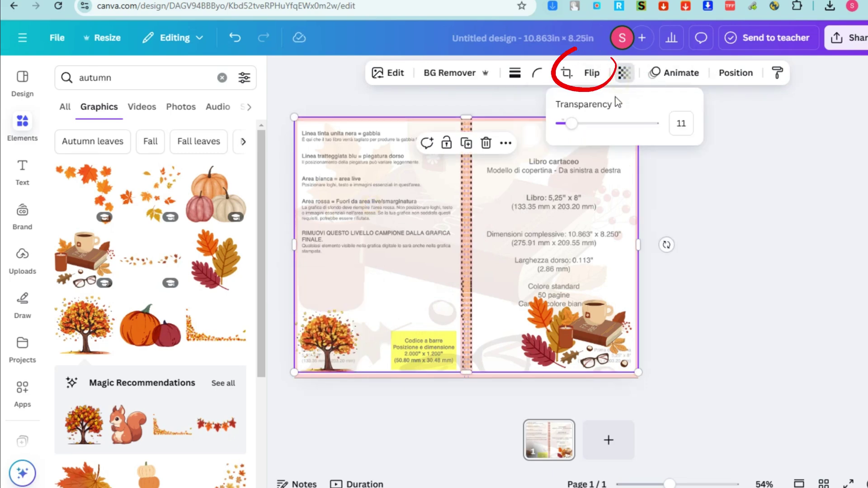
drag(583, 133, 691, 134)
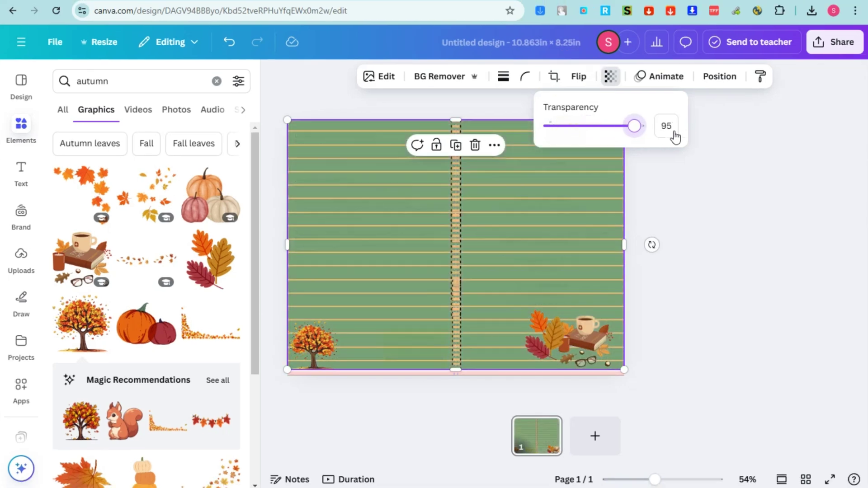
Adjust the position of the coffee cup and book graphic, and enlarge the autumn tree slightly in its corner.
click(597, 332)
mouse_move(583, 338)
mouse_down()
mouse_move(593, 339)
mouse_move(565, 340)
mouse_up()
click(316, 337)
drag(338, 316, 347, 309)
drag(318, 337, 321, 341)
Stretch the green striped pattern down to the cover's lower edge so it hides the remaining template strip.
click(410, 366)
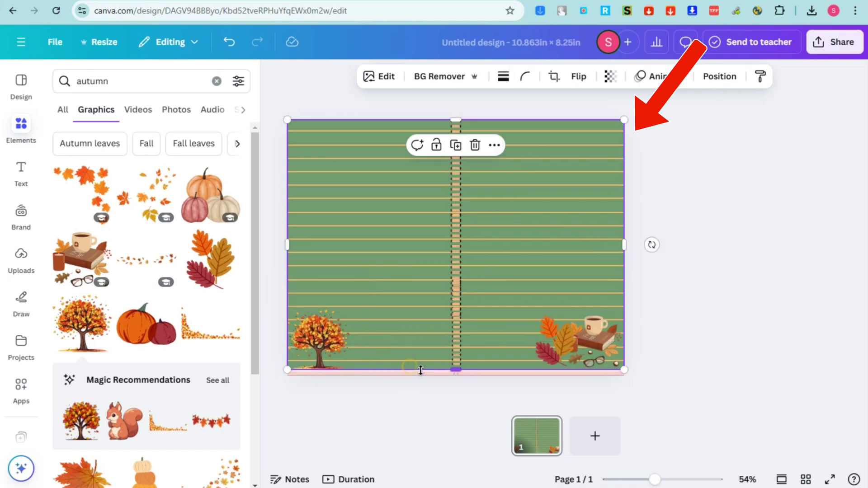
drag(461, 371, 458, 375)
click(741, 347)
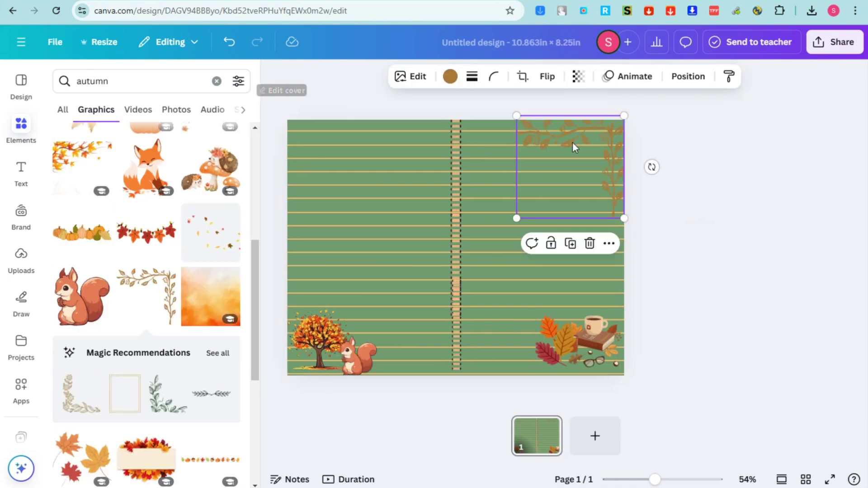
Align the vine corner graphic to the front cover's upper-right corner and place a duplicate, rotated 180 degrees, on the back cover.
mouse_move(572, 142)
mouse_down()
mouse_move(577, 155)
mouse_move(581, 144)
mouse_up()
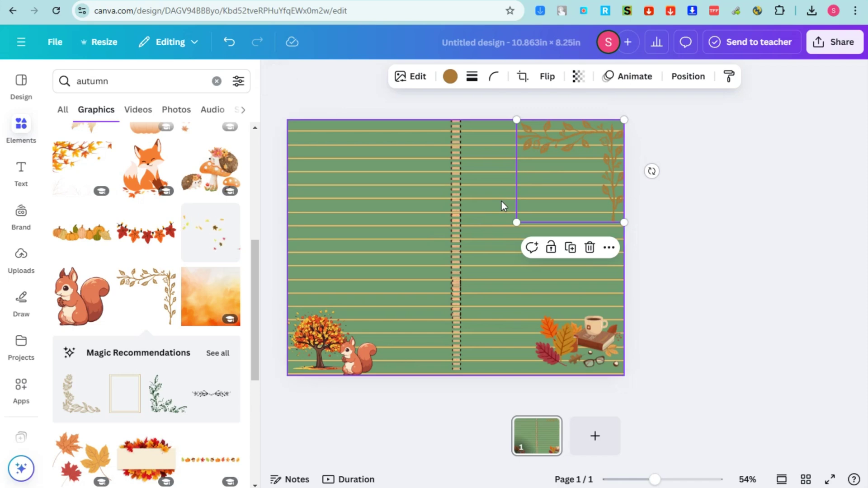
key(ctrl+d)
drag(590, 188, 355, 192)
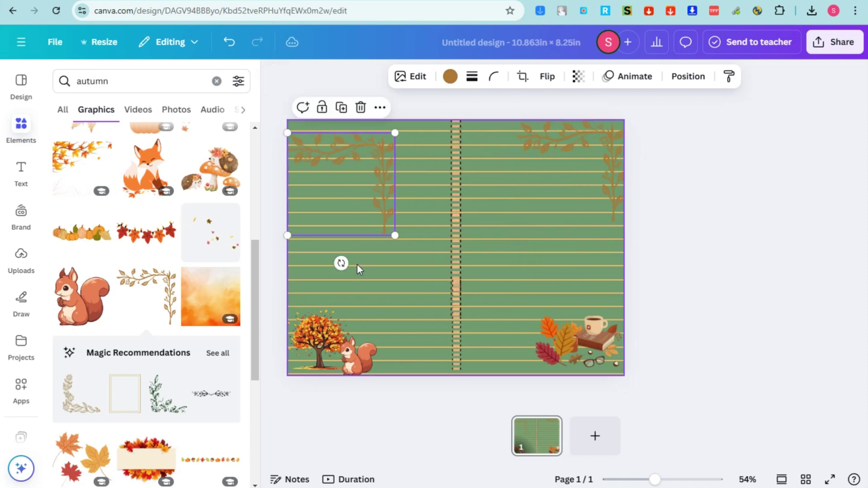
drag(341, 262, 315, 170)
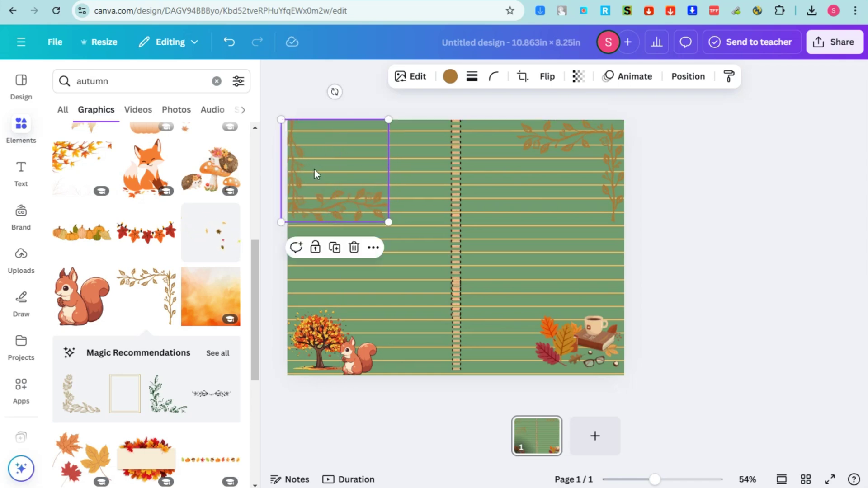
click(732, 238)
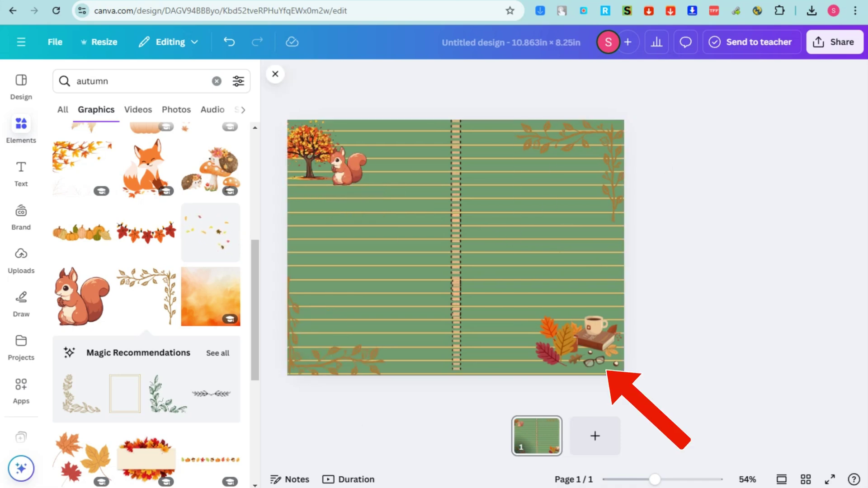
Download the finished cover as a PNG and add a blank second page to the design.
click(840, 42)
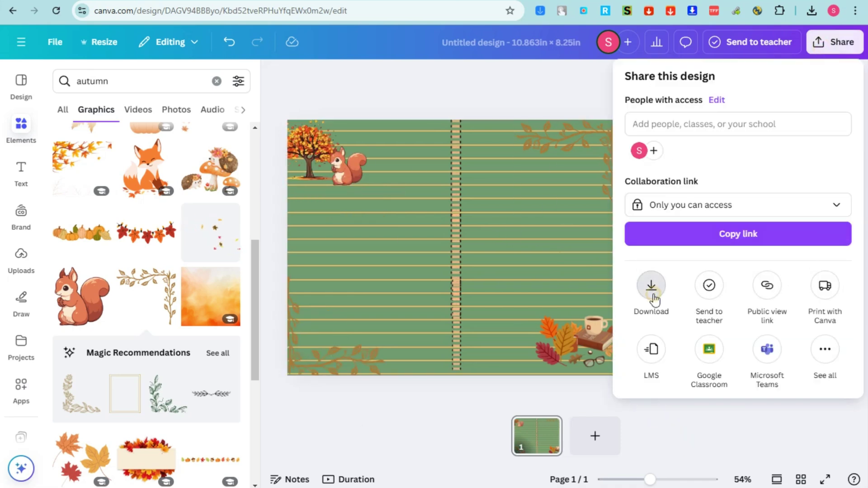
click(651, 289)
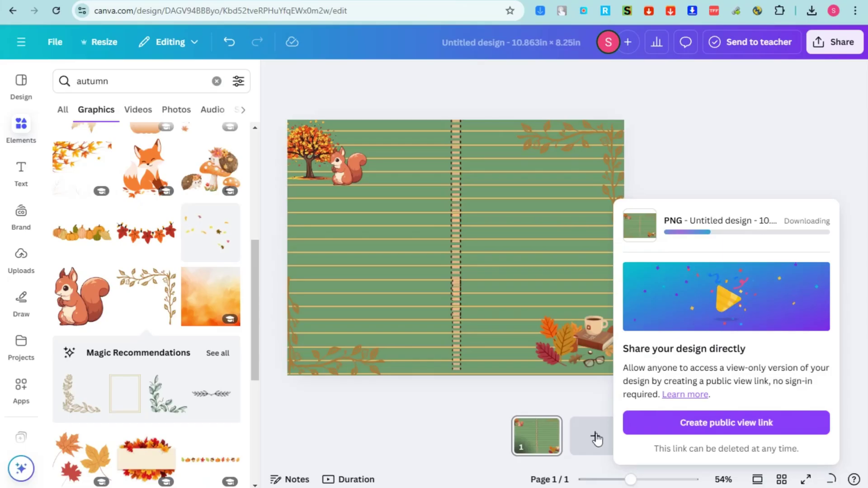
click(595, 437)
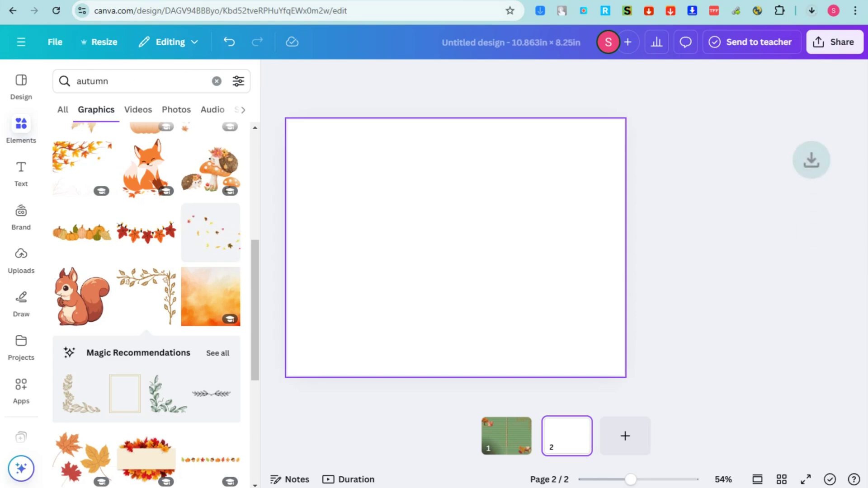
Open Canva in a new tab and start a custom-size design with the units set to inches.
key(ctrl+t)
text(c)
click(152, 36)
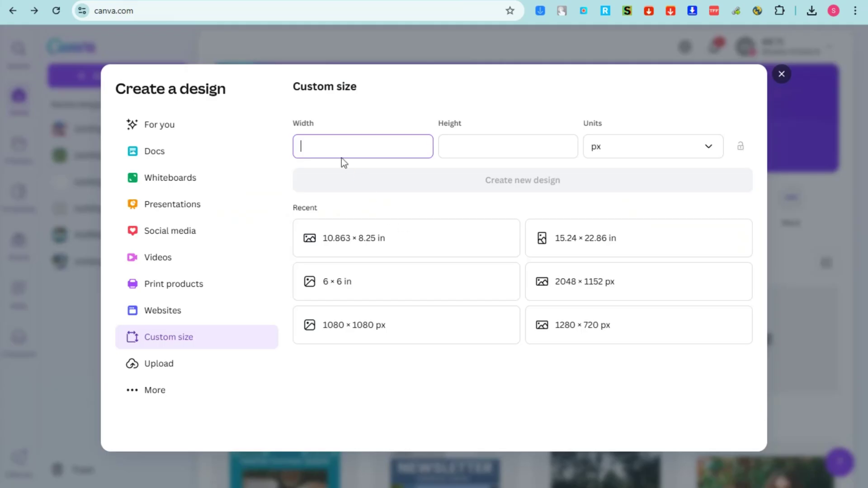
click(486, 155)
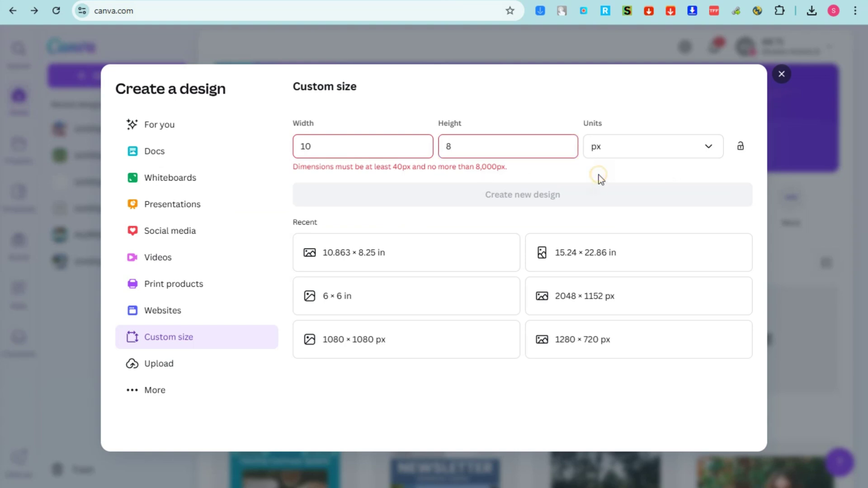
click(619, 152)
click(619, 204)
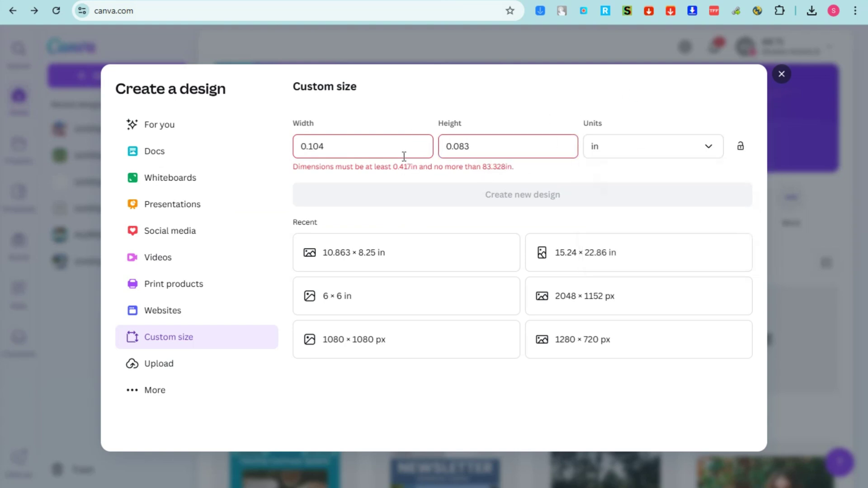
Set the custom width to 10 in and the height to 8 in, and create the new design.
click(337, 147)
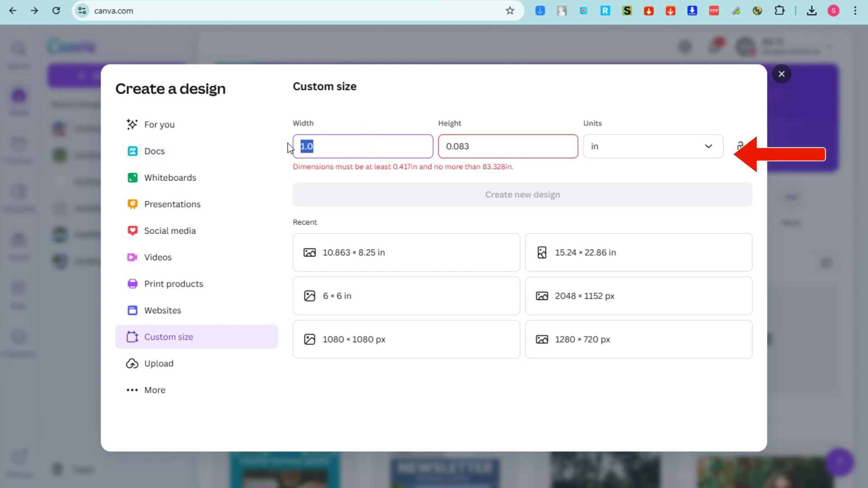
text(10.0)
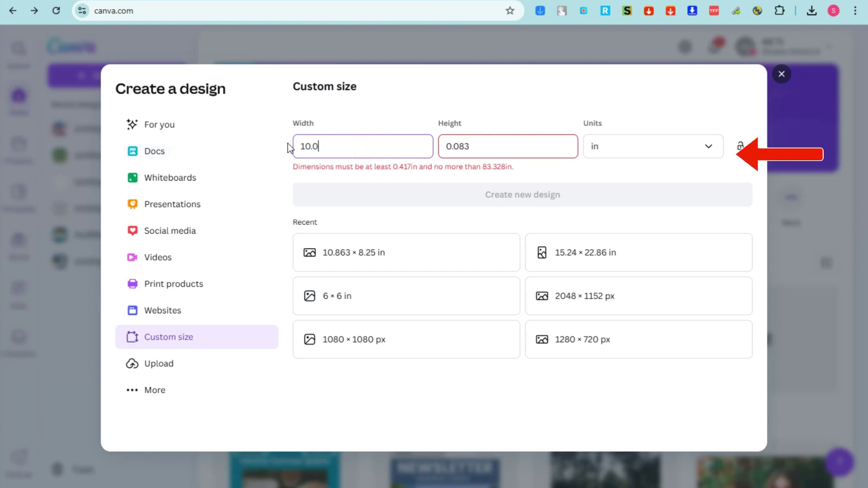
click(500, 143)
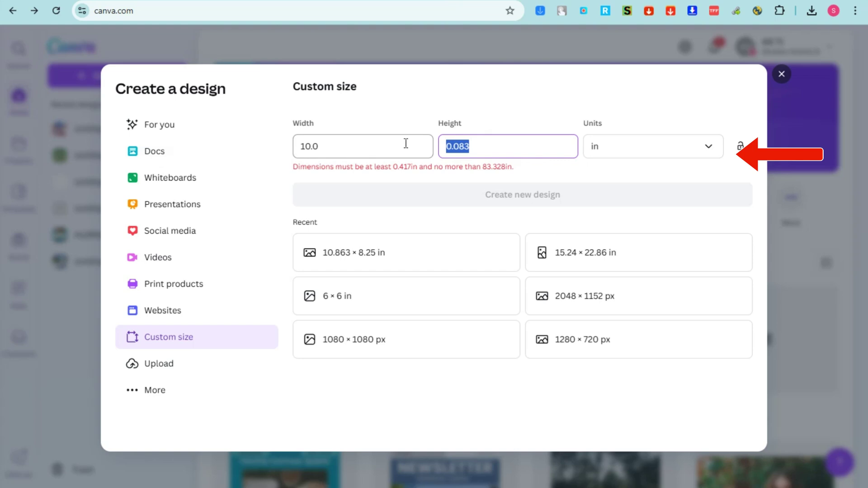
text(8)
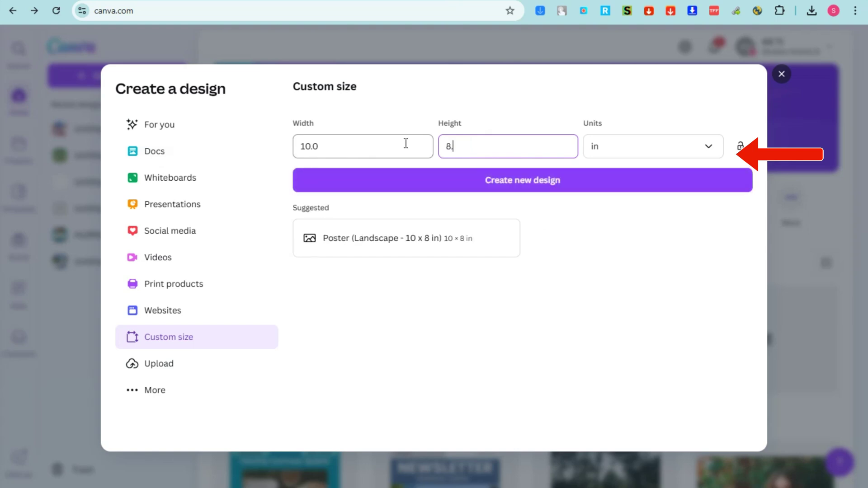
click(550, 179)
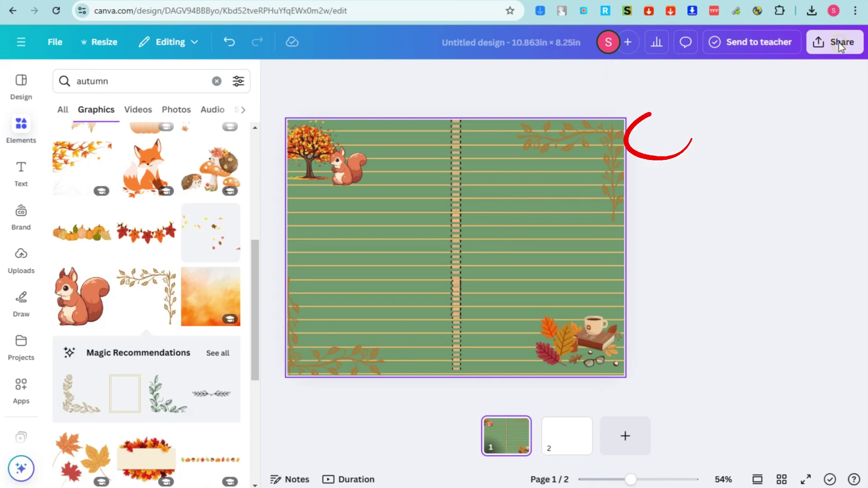
Download only page 1 of the cover design as a PDF Print file, excluding the blank page 2.
click(839, 42)
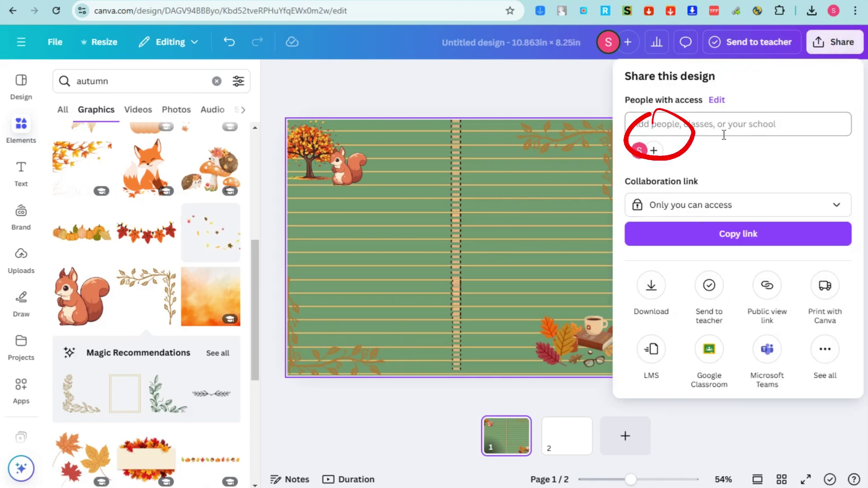
click(651, 289)
click(757, 131)
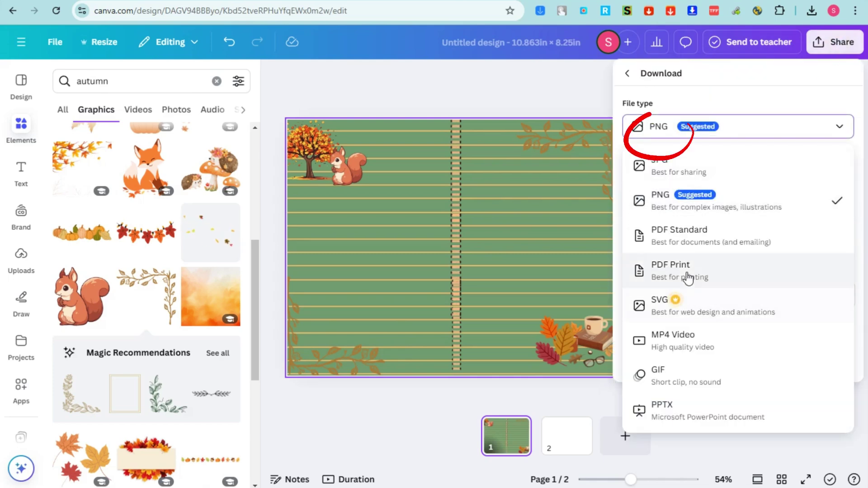
click(639, 277)
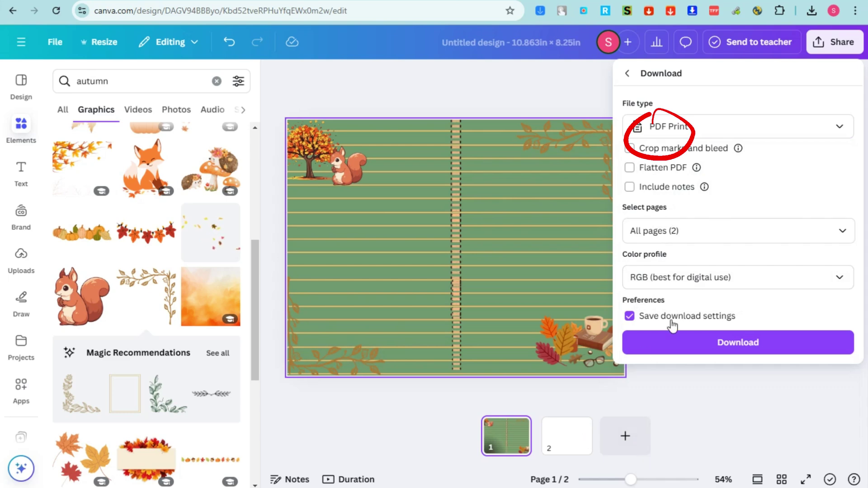
click(845, 240)
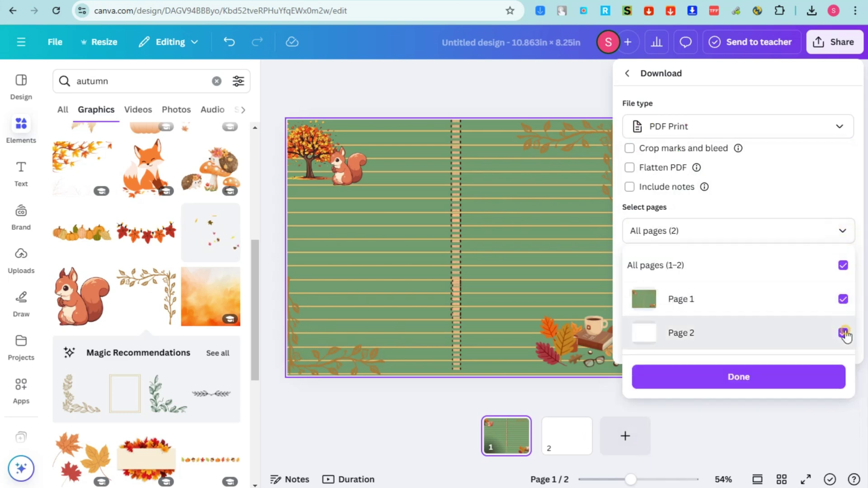
click(842, 332)
click(752, 367)
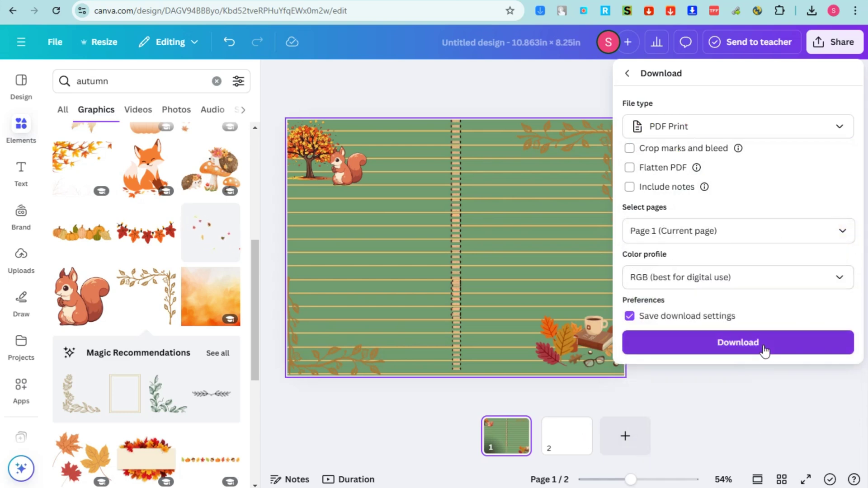
click(763, 349)
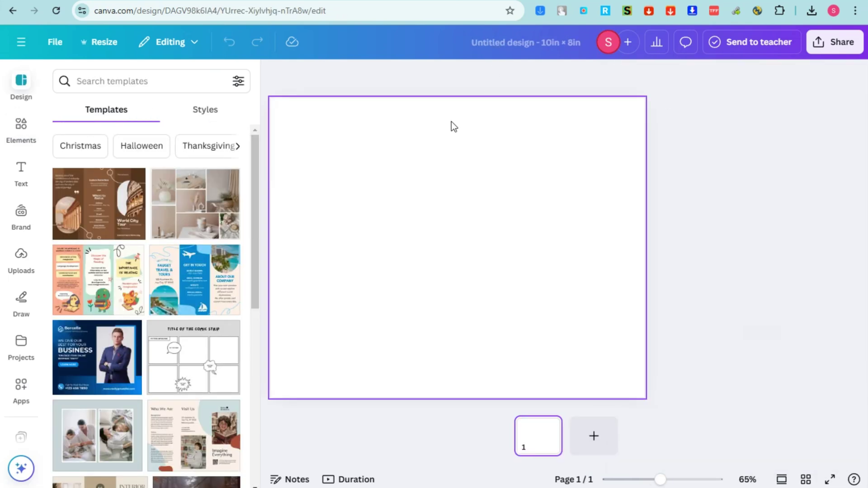
Look up the front cover dimensions in the KDP cover calculator and create a new 5.25 × 8 in custom-size design.
click(500, 247)
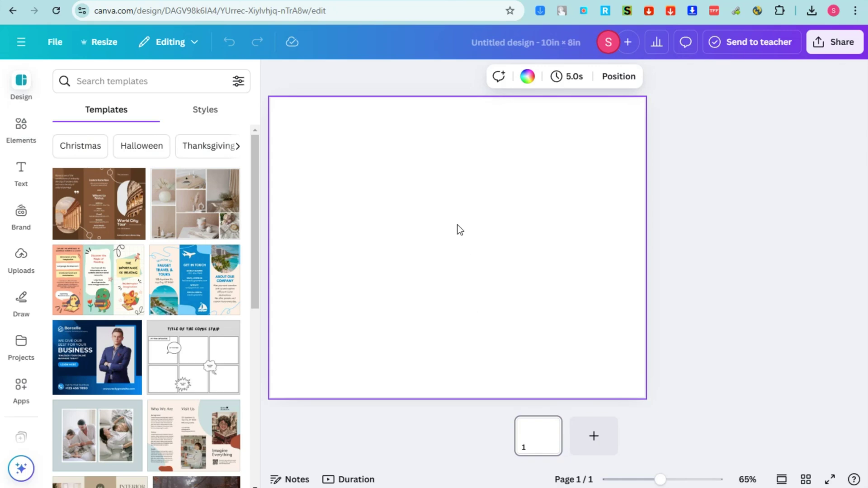
key(ctrl+Tab)
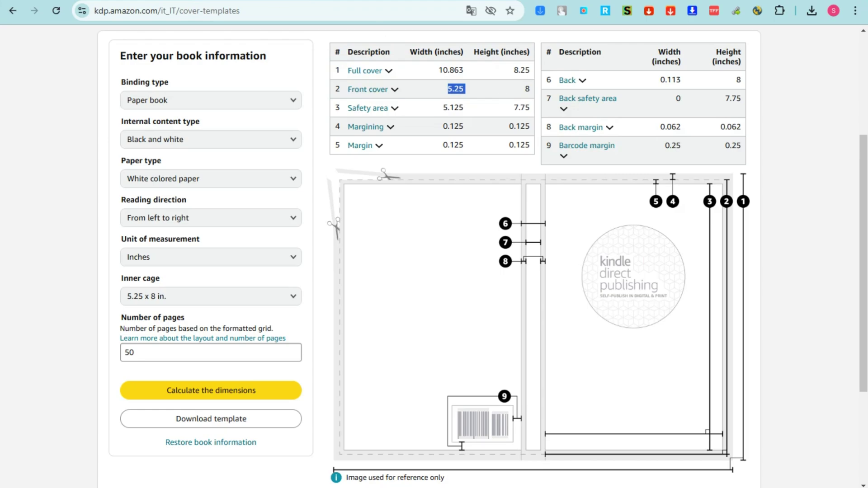
key(ctrl+shift+Tab)
key(ctrl+shift+Tab)
key(ctrl+shift+Tab)
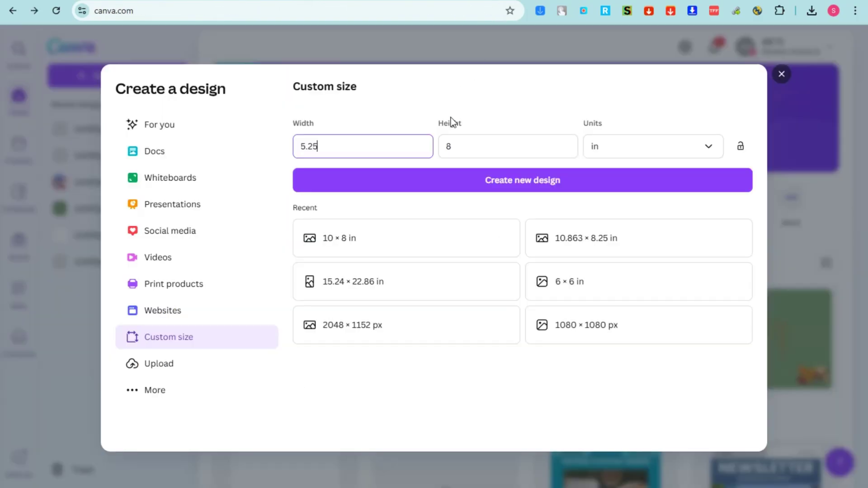
click(474, 144)
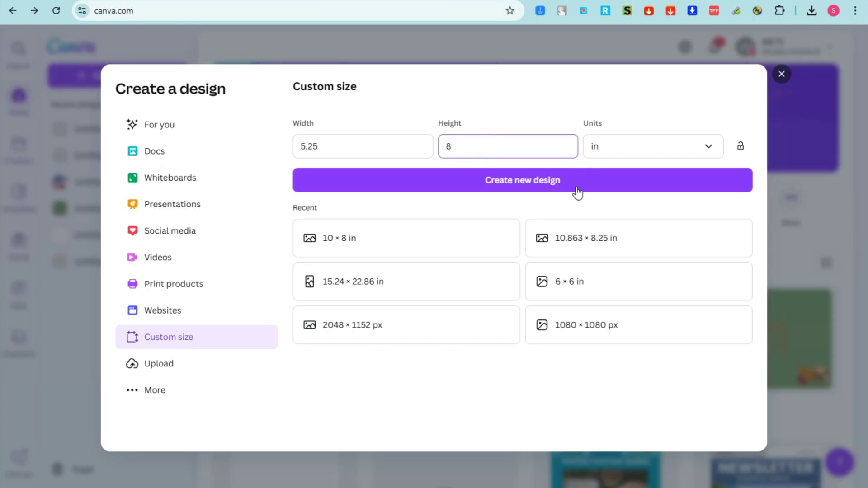
click(577, 193)
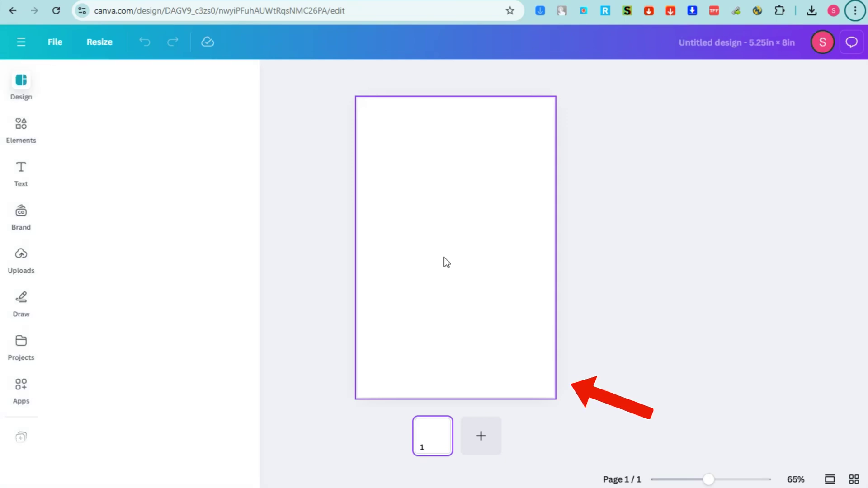
click(445, 240)
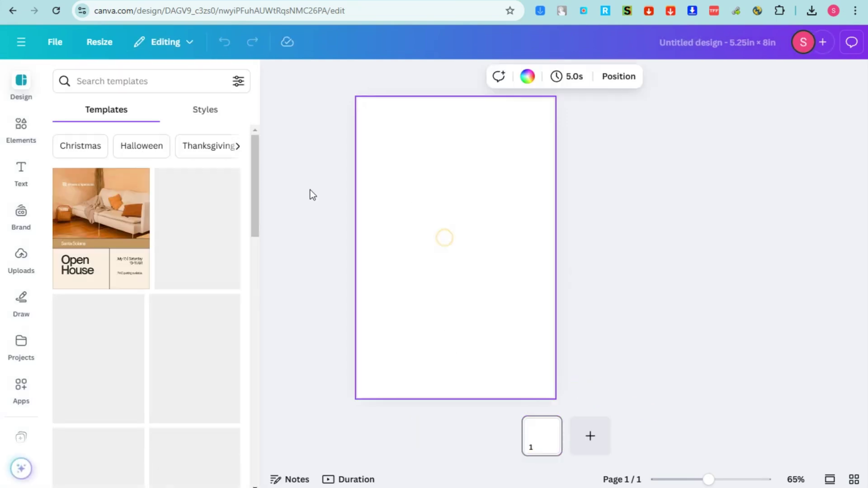
Search the elements for "lines" and restrict the results to photos.
click(25, 134)
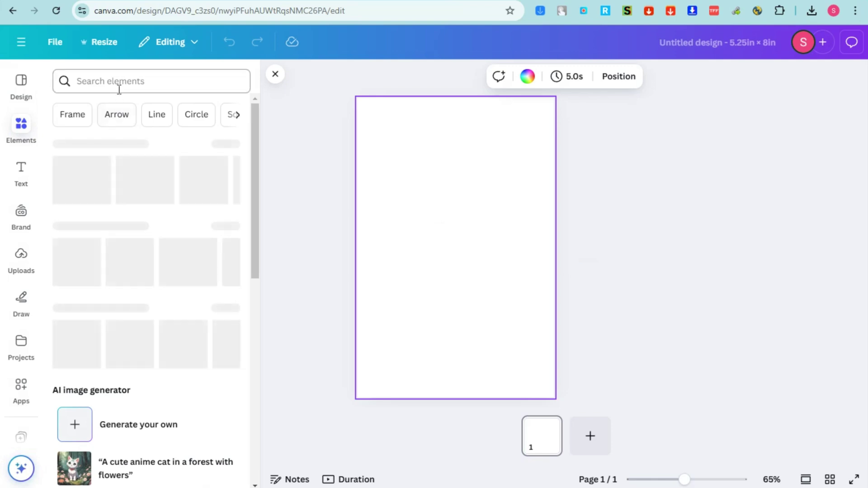
click(118, 87)
text(l)
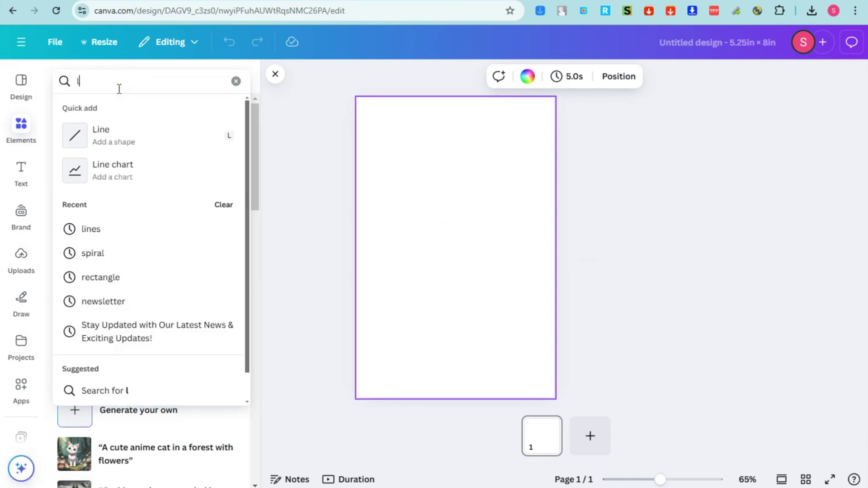
text(ines)
key(Return)
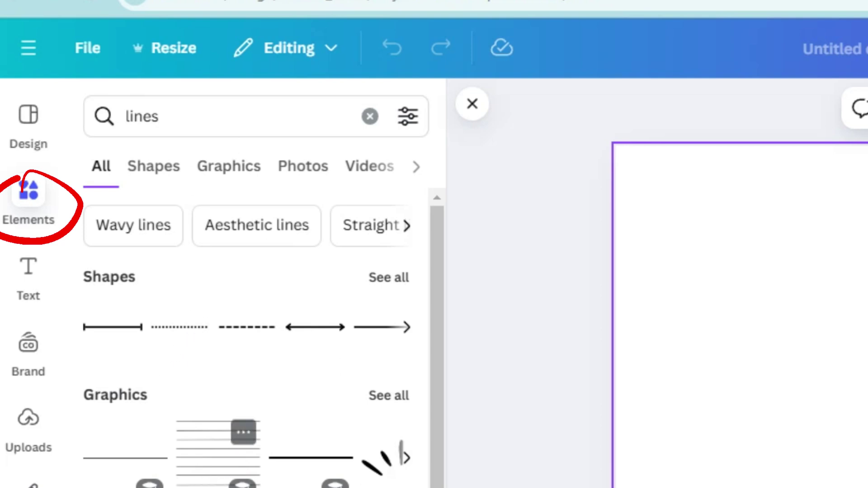
scroll(242, 431, down, 4)
click(388, 329)
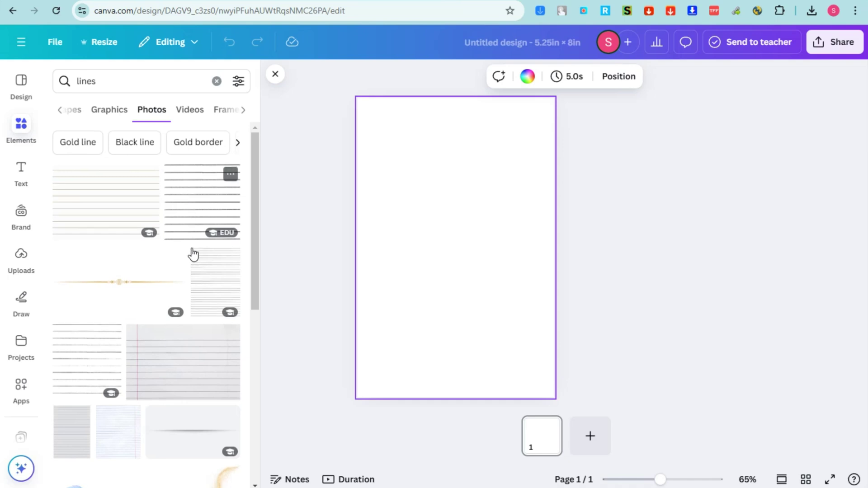
Fill page 1 with a lined-paper image from the photo results.
scroll(199, 293, down, 1)
scroll(174, 359, down, 5)
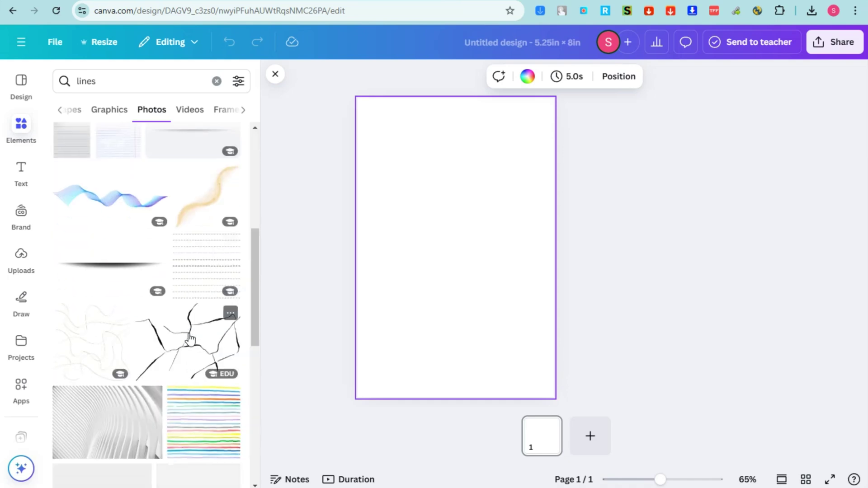
scroll(200, 276, down, 3)
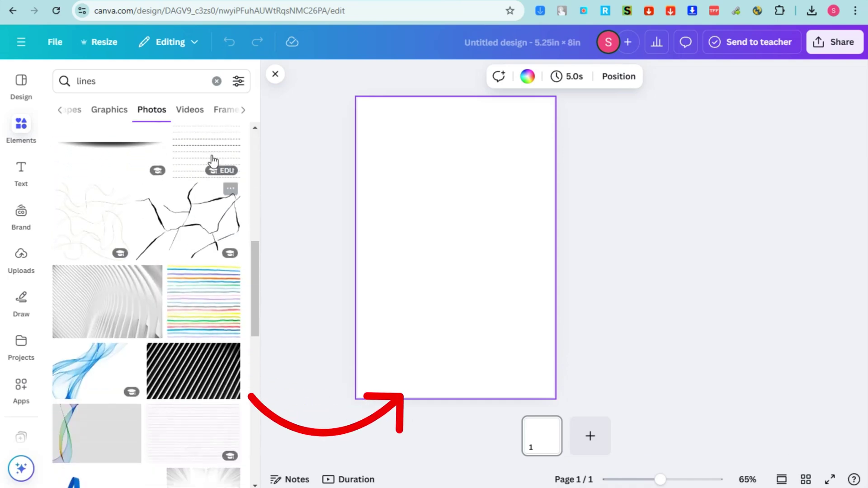
click(206, 151)
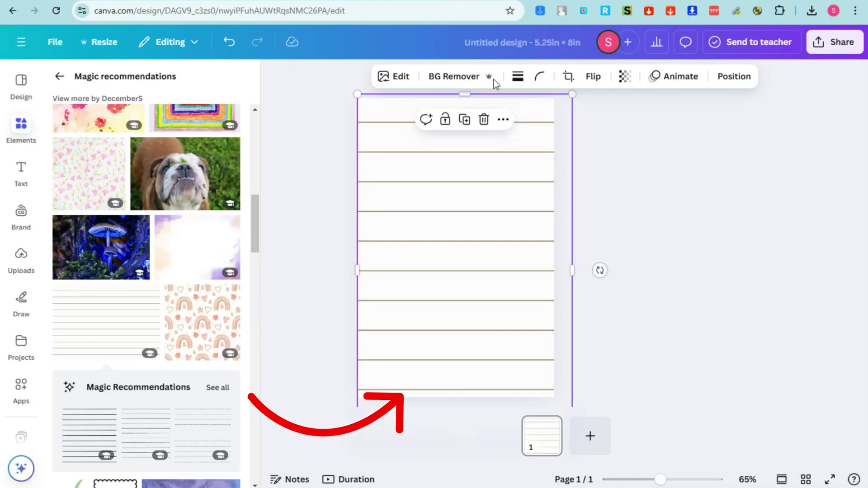
click(658, 240)
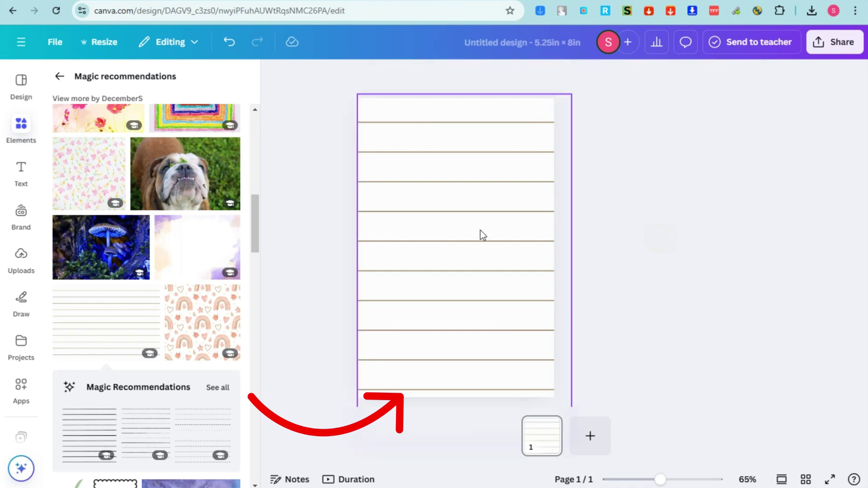
click(494, 226)
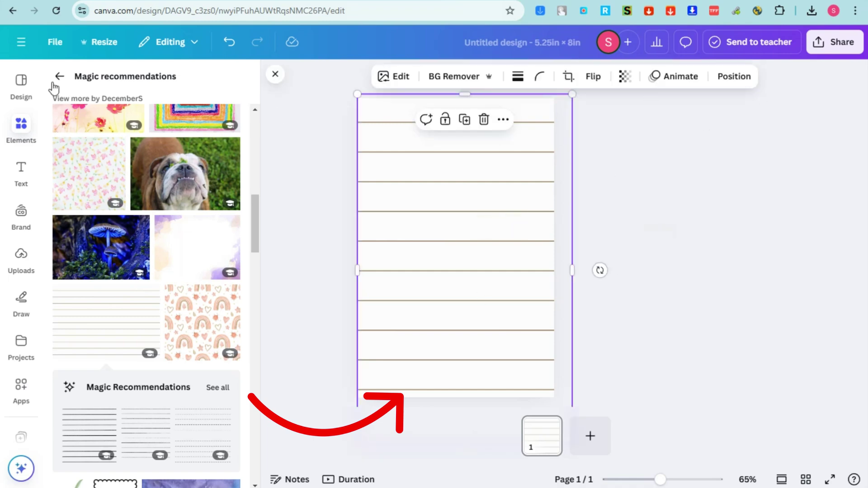
Search the elements for "autumn" and restrict the results to graphics.
click(21, 129)
click(59, 81)
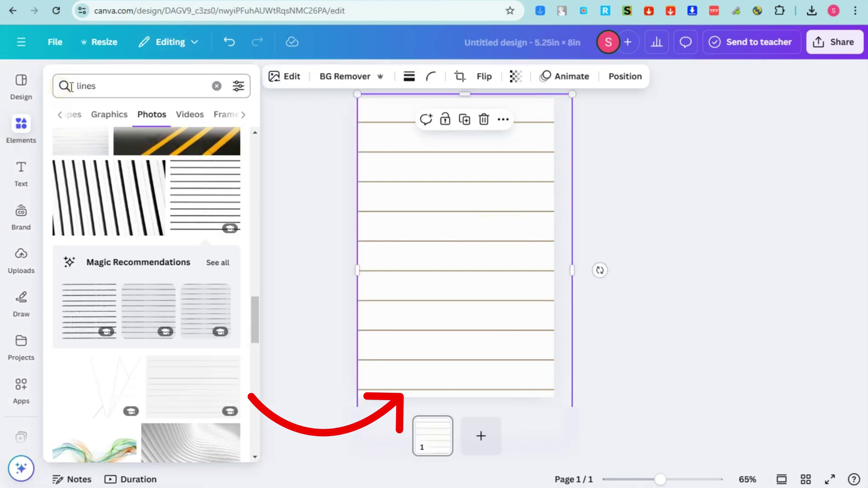
click(85, 87)
text(autumn)
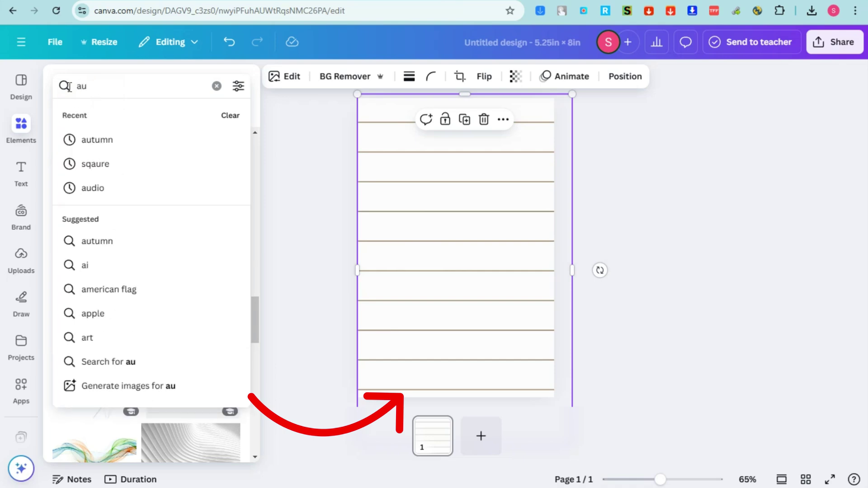
key(Return)
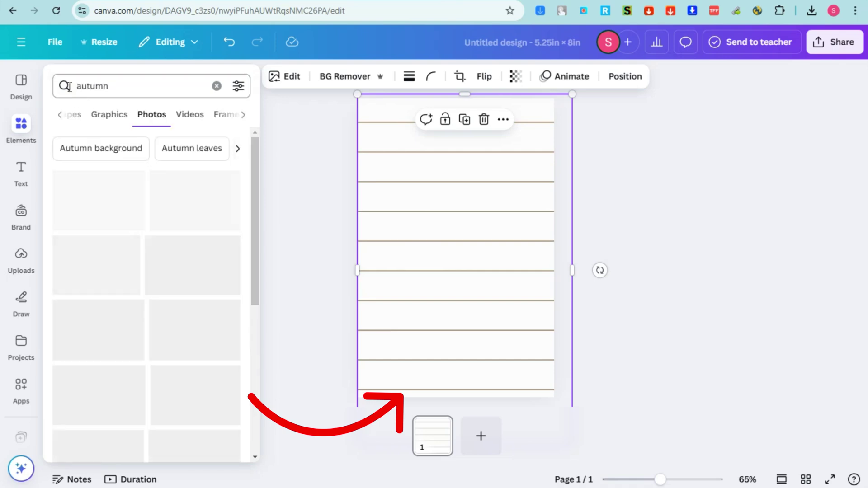
click(111, 118)
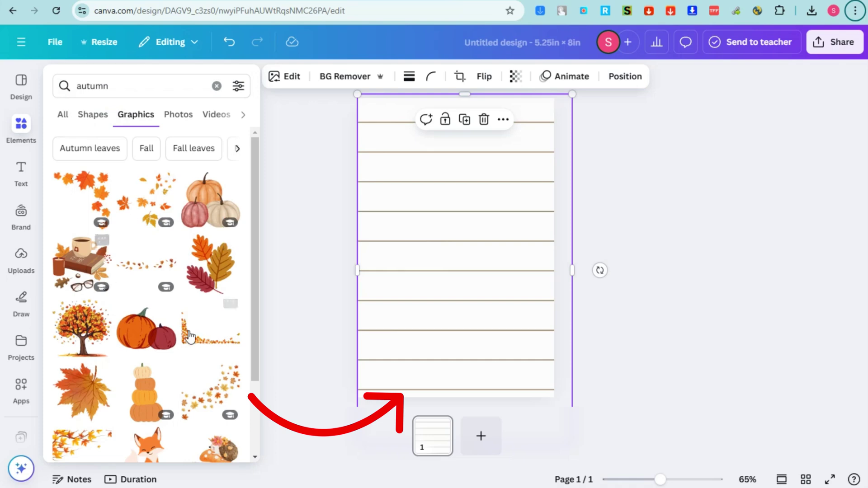
Decorate page 1 with pumpkins in the lower-right corner and brown leafy vines rotated to frame the page edges.
drag(161, 394, 529, 322)
drag(515, 352, 538, 354)
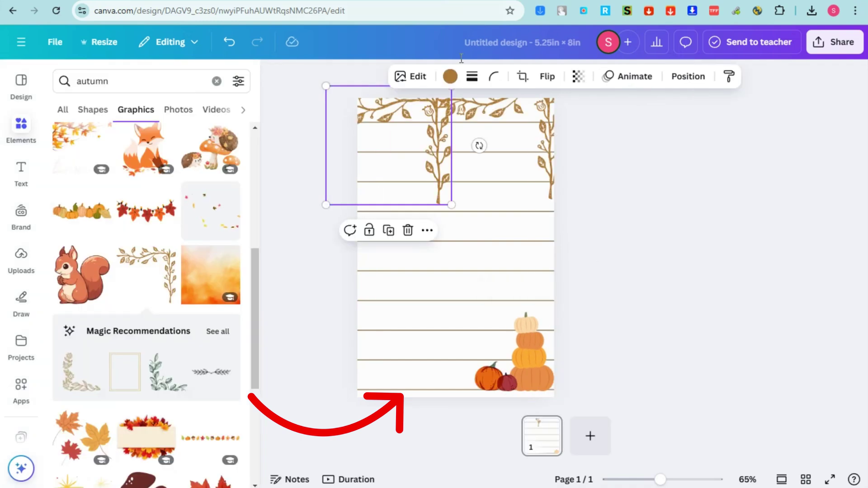
drag(478, 146, 389, 85)
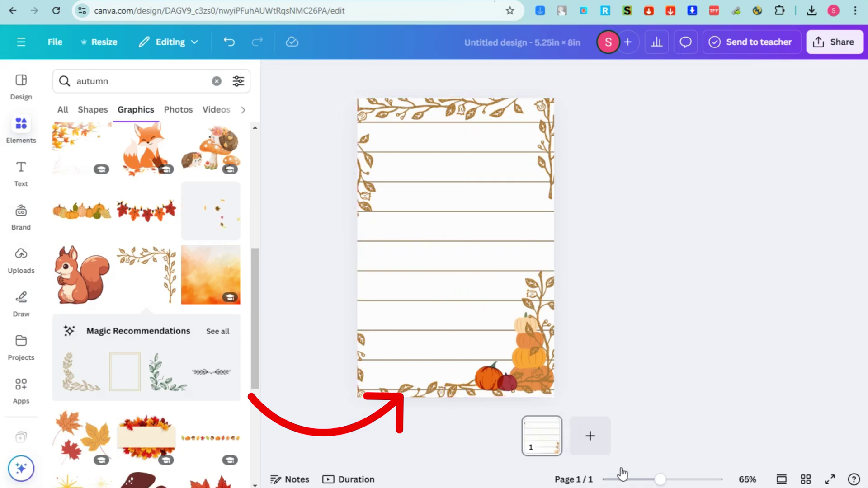
Add a lined second page with owls, mushrooms and an autumn tree, and fade the tree with a lower transparency value.
click(590, 436)
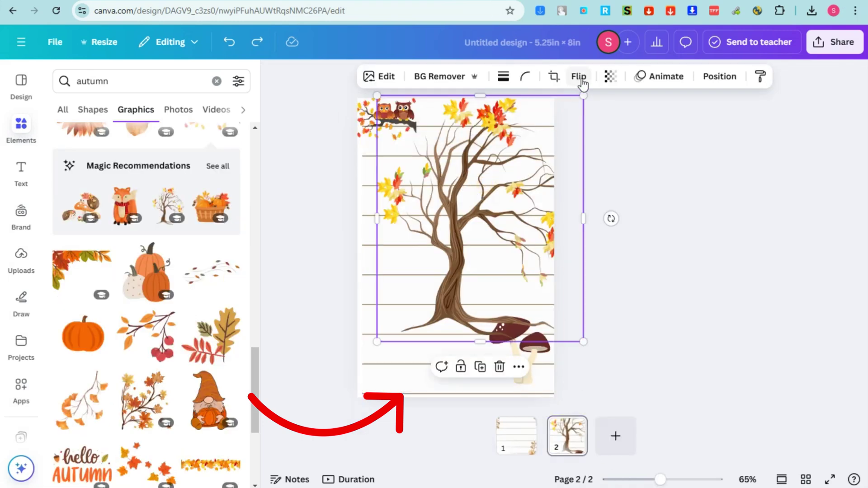
click(610, 76)
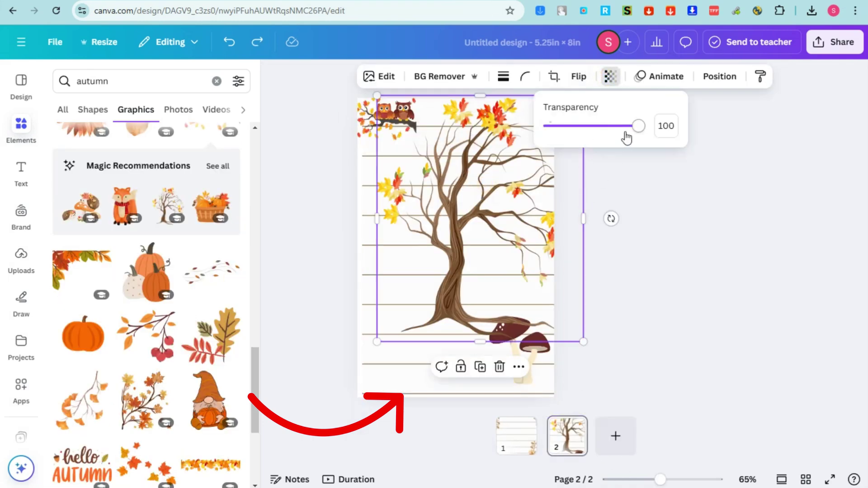
drag(626, 136, 572, 130)
click(416, 336)
click(610, 76)
click(422, 311)
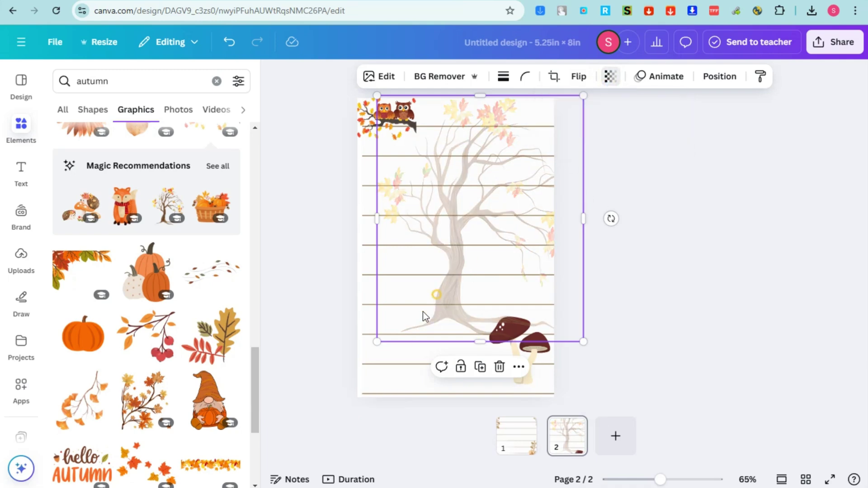
Enlarge the faded tree and reposition it so it spans the full height of page 2.
drag(377, 342, 297, 434)
drag(471, 214, 488, 227)
click(776, 230)
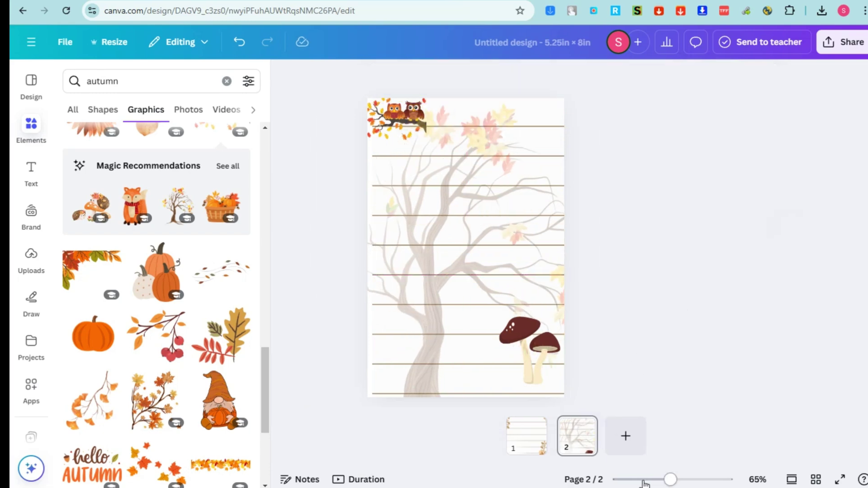
Add a third page with the pasted lined background and place the berry branch in its upper-left corner.
click(625, 435)
key(ctrl+v)
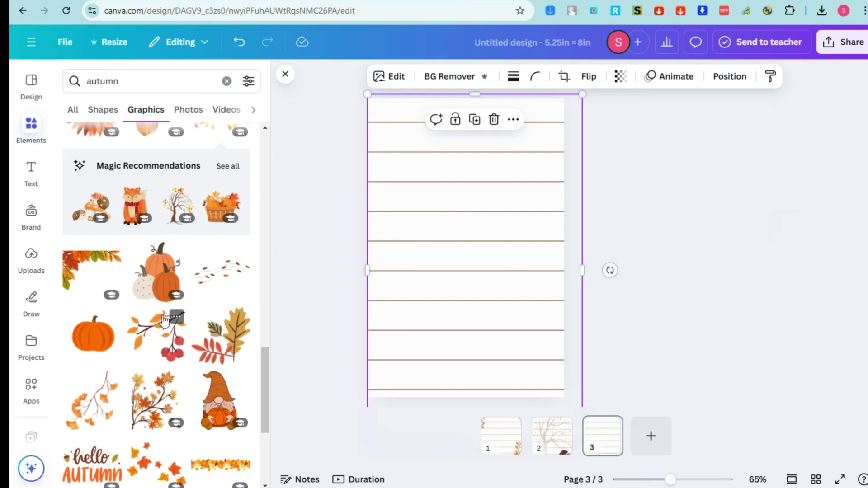
drag(156, 337, 471, 147)
drag(190, 361, 420, 141)
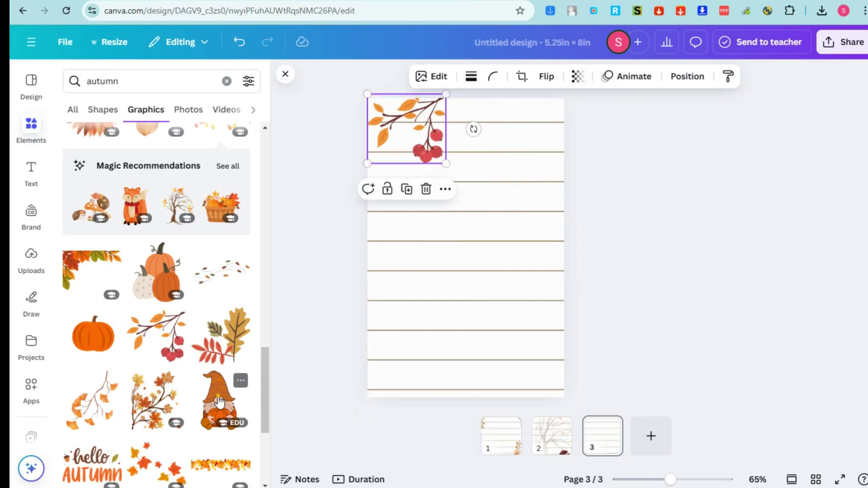
Try to use the gnome graphic as the background of page 3 and lower the opacity.
drag(217, 399, 398, 208)
click(577, 76)
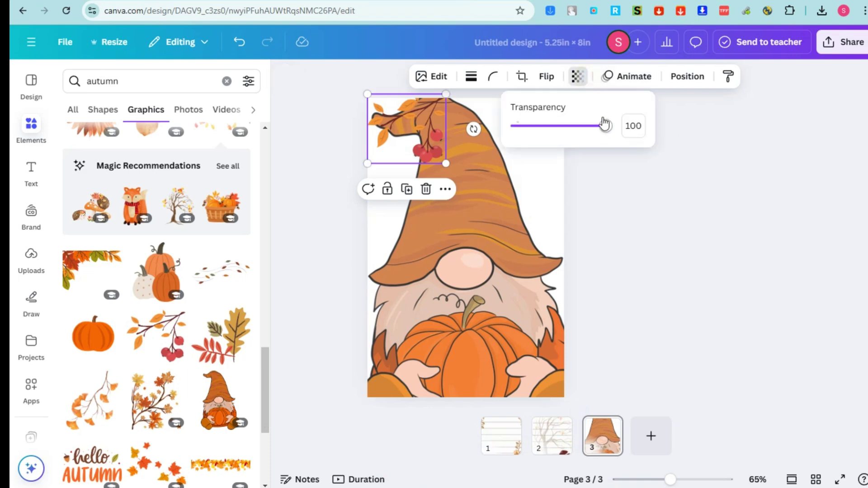
drag(608, 125, 549, 126)
click(543, 180)
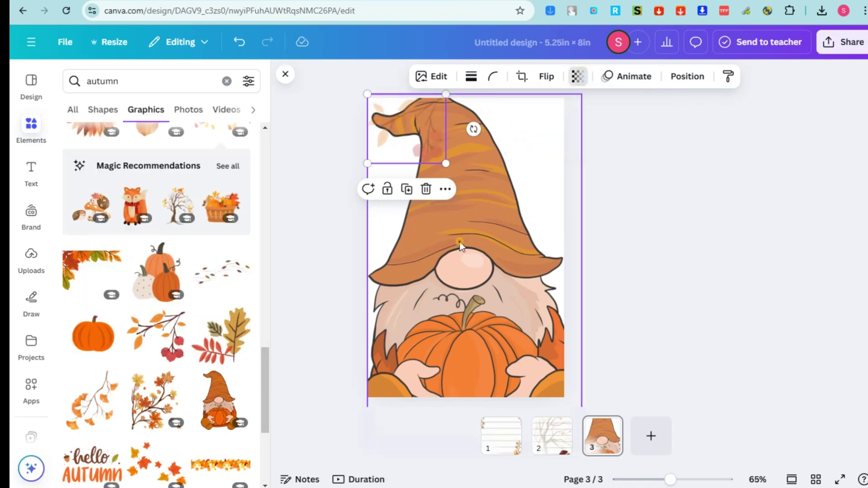
click(620, 76)
mouse_move(602, 122)
mouse_down()
mouse_move(576, 124)
mouse_move(601, 138)
mouse_up()
Position the gnome over the right edge of page 3 at about 3.6 × 8.3 in and fade it so the lines show through.
drag(532, 191, 617, 263)
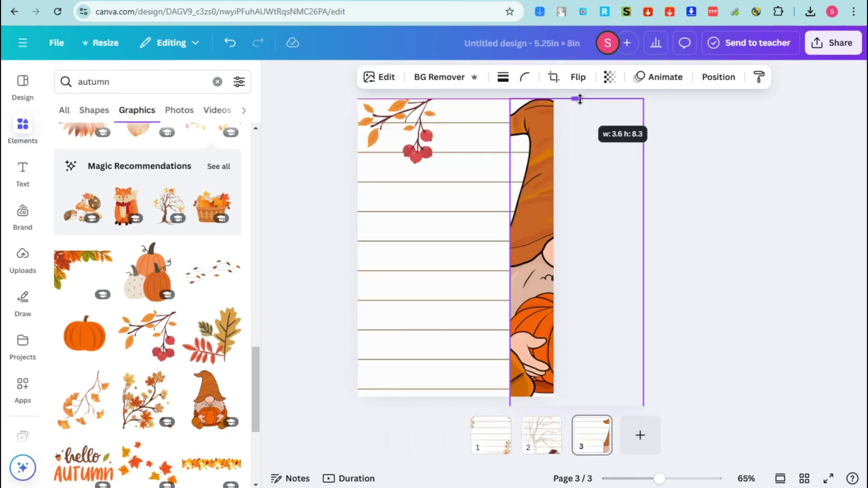
mouse_move(549, 174)
mouse_down()
mouse_move(540, 173)
mouse_move(546, 165)
mouse_up()
click(609, 78)
drag(642, 126, 597, 131)
click(718, 215)
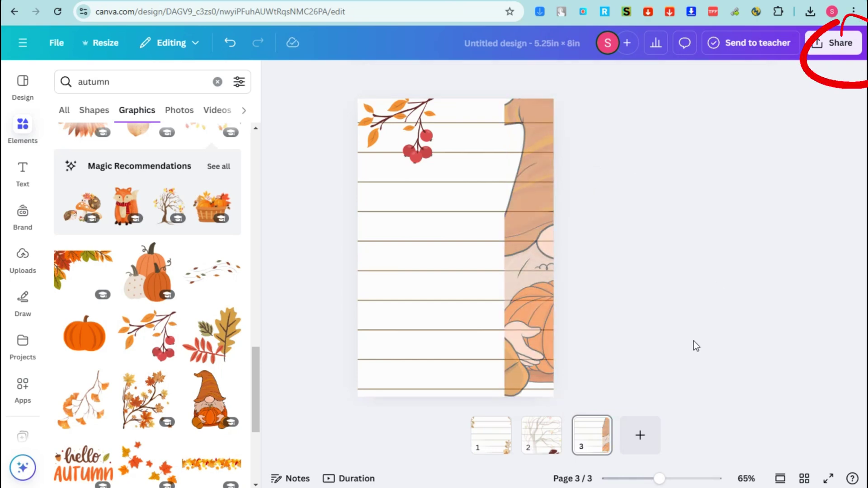
Add the autumn leaf cluster to page 3, shrink it and place it in the page's lower-left corner.
scroll(228, 292, down, 1)
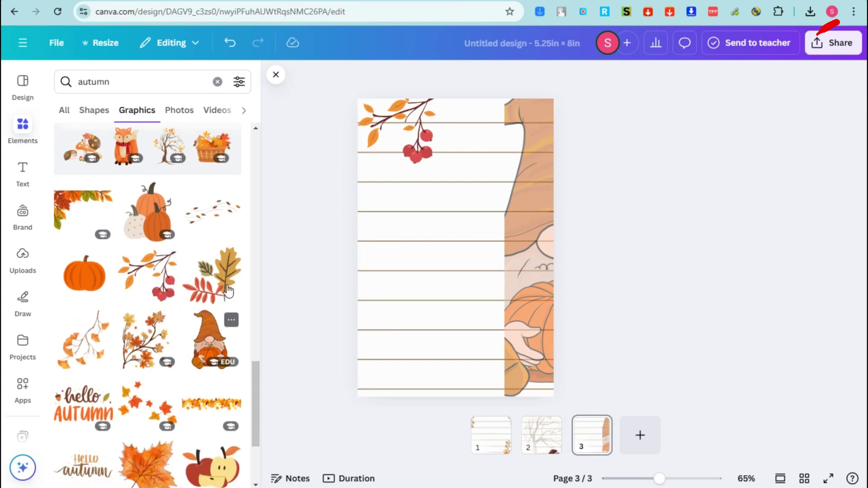
click(231, 257)
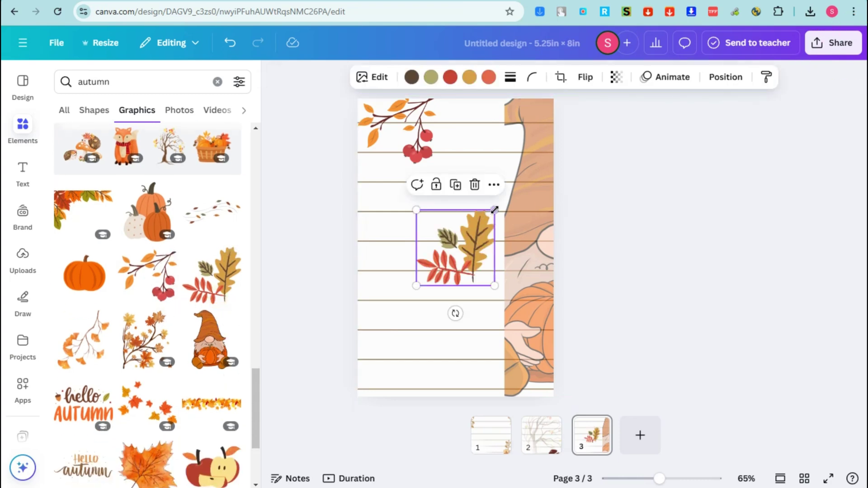
drag(495, 210, 391, 369)
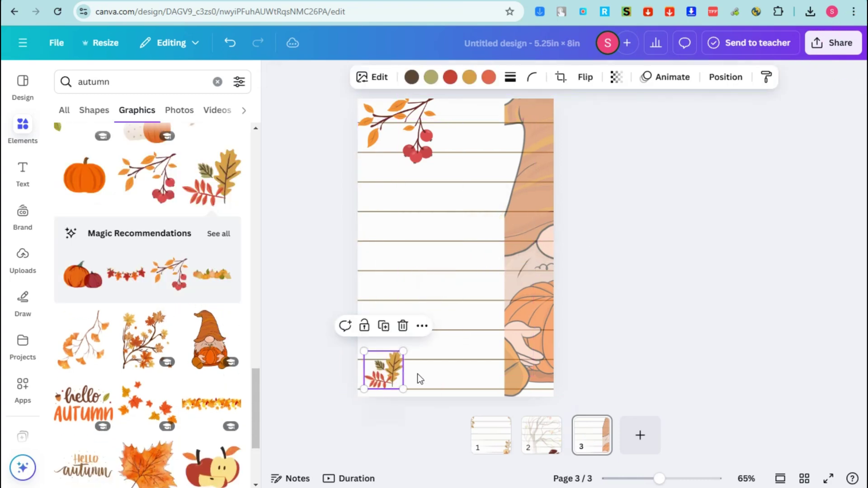
Download all three notebook pages as a PDF Standard file.
click(832, 42)
click(643, 298)
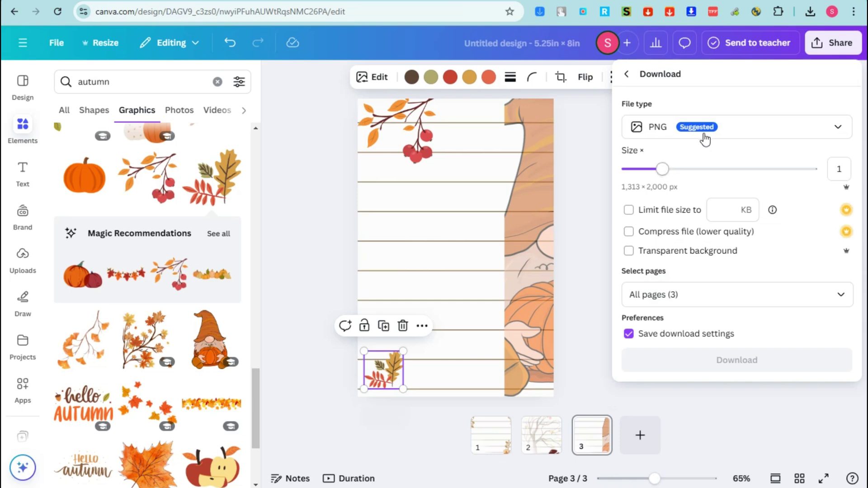
click(704, 132)
click(686, 244)
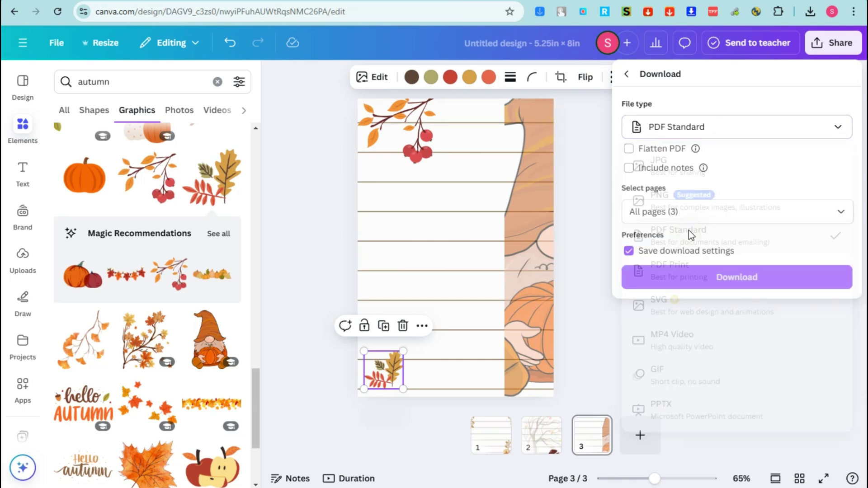
click(703, 276)
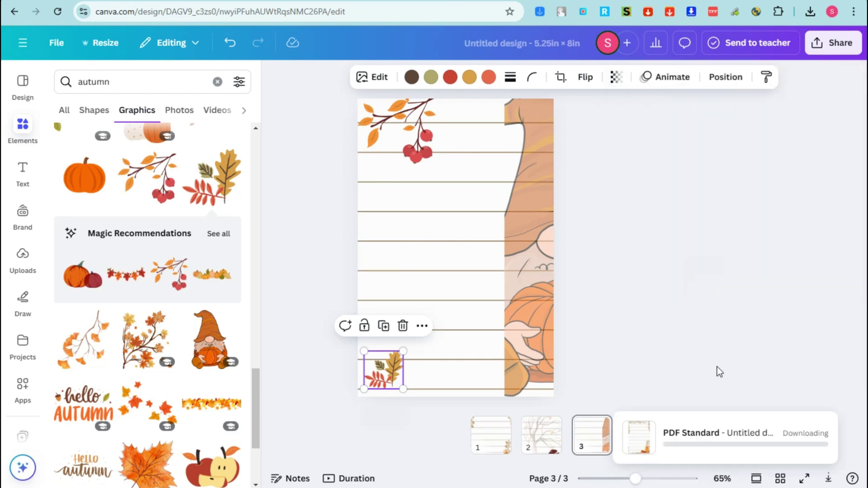
In a new browser tab, search the web for "pdf merger" and open the pdfFiller site.
key(ctrl+t)
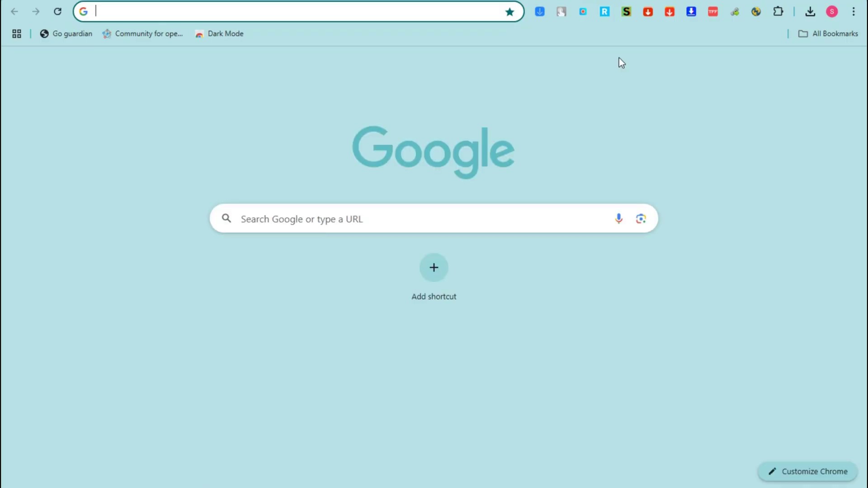
text(pdf merger')
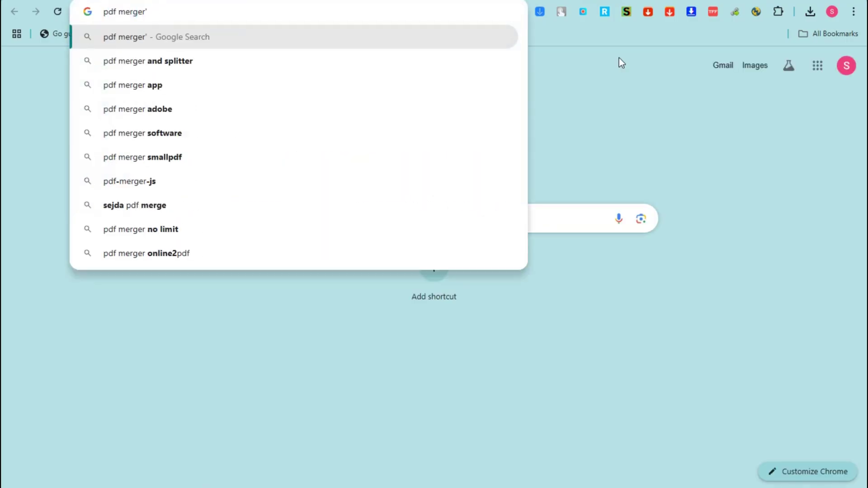
key(Return)
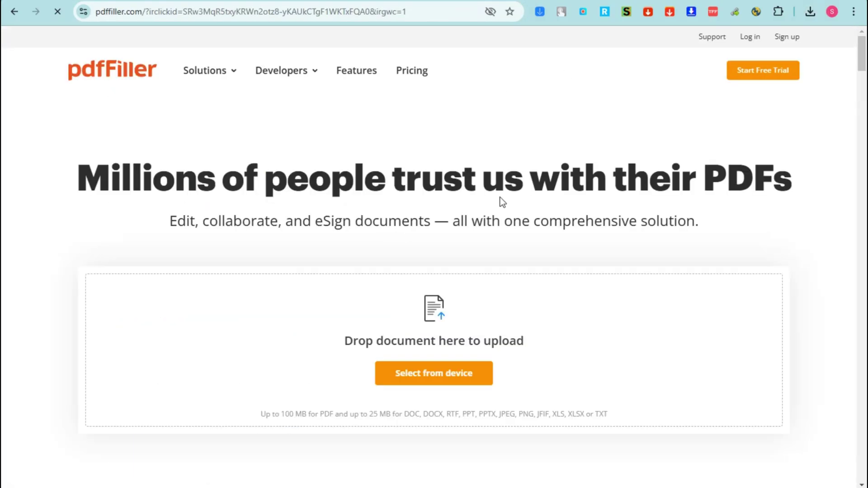
Upload both "Untitled design (2)" and "Untitled design (1)" PDFs from the Downloads folder to pdfFiller.
click(443, 384)
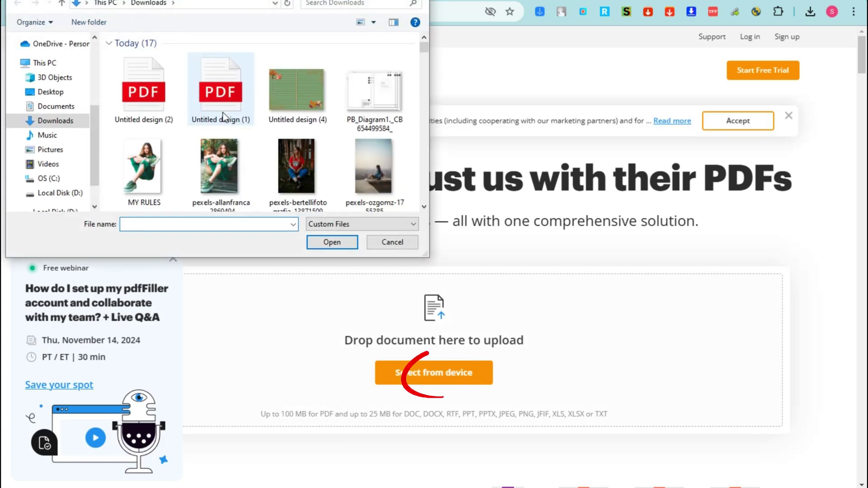
click(222, 102)
ctrl+click(147, 101)
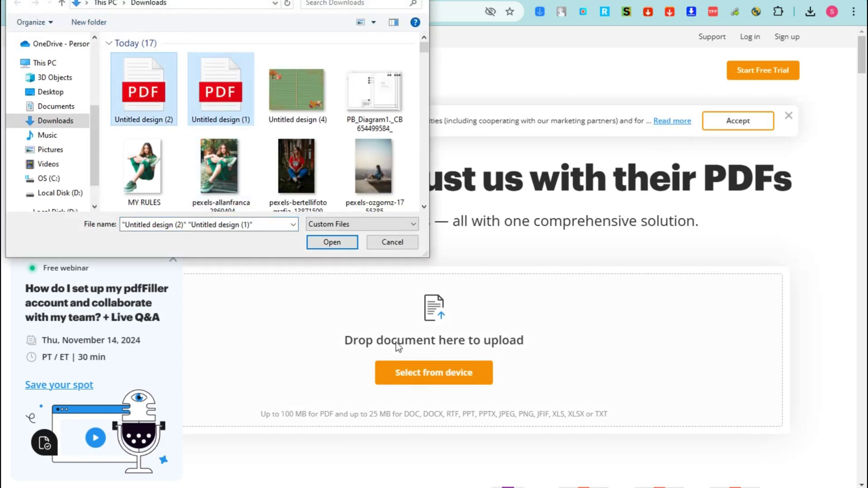
click(331, 242)
scroll(565, 280, down, 2)
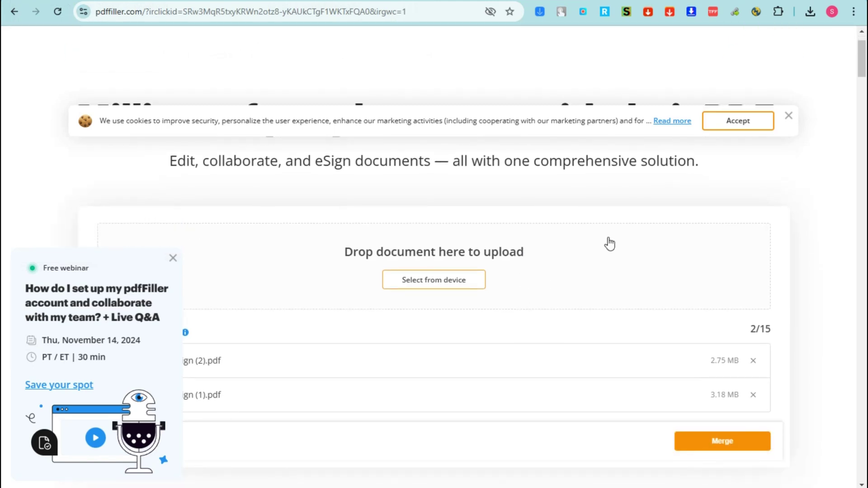
scroll(678, 190, up, 2)
Accept the site's cookies and merge the two uploaded PDFs into one document.
click(776, 123)
scroll(671, 299, down, 5)
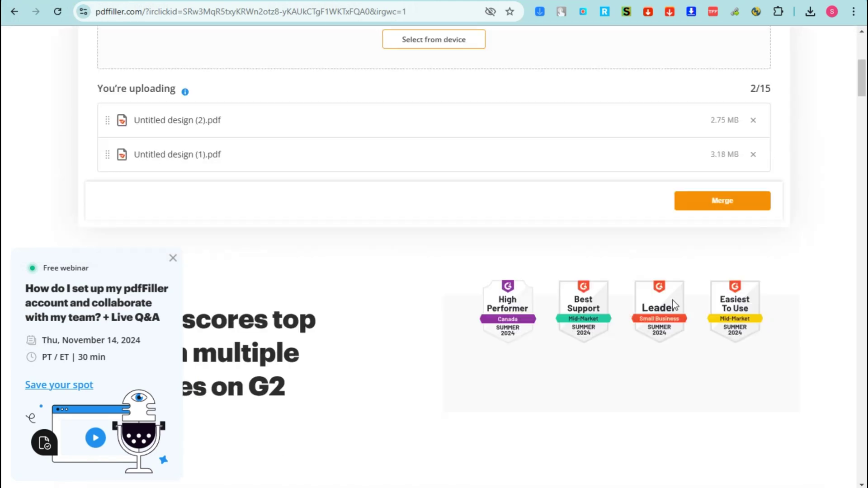
scroll(696, 285, up, 3)
scroll(713, 325, down, 3)
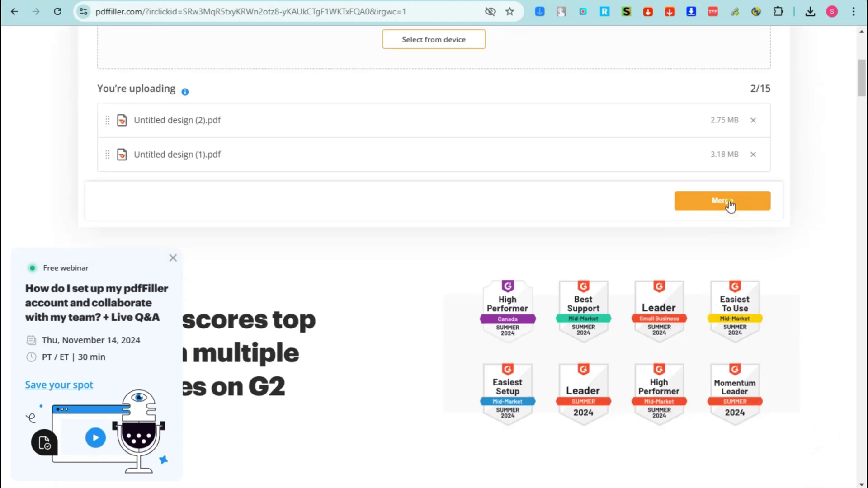
click(729, 203)
Look through the merged PDF's pages, checking the cover and the decorated lined interior pages.
scroll(647, 278, up, 15)
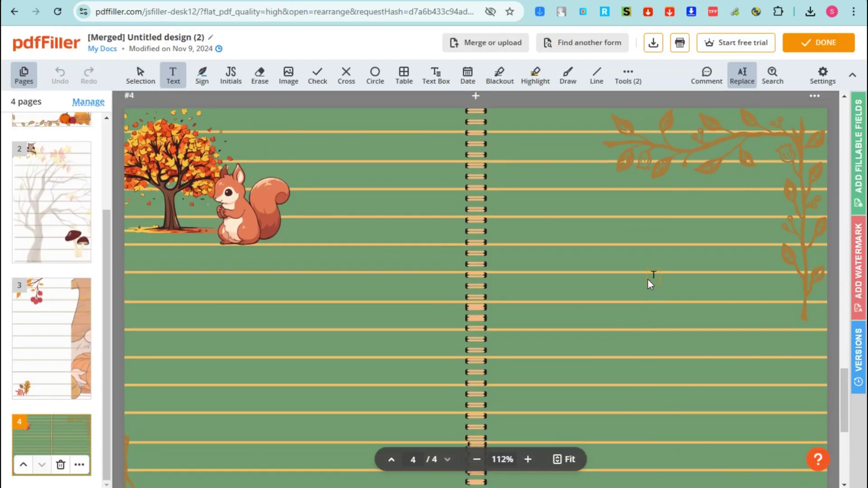
scroll(647, 279, up, 10)
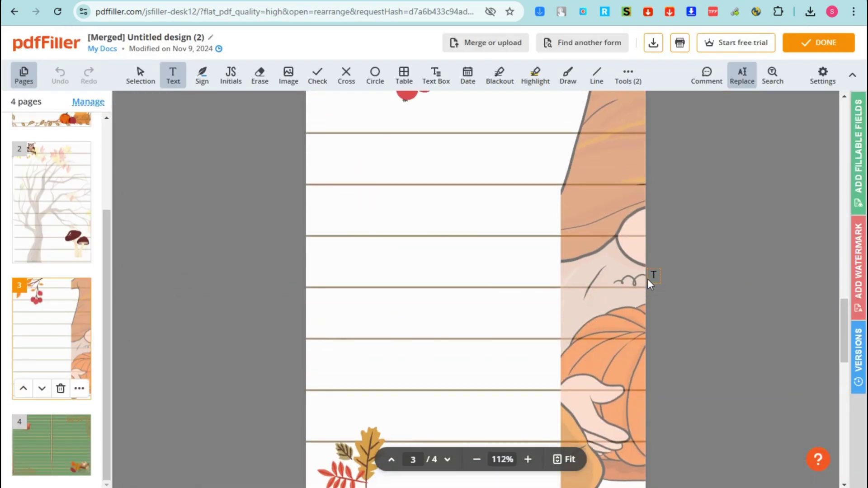
scroll(649, 279, up, 10)
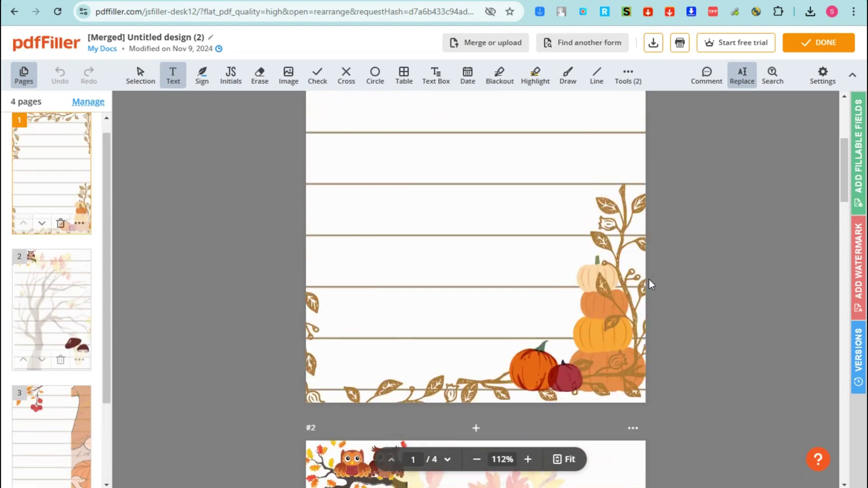
scroll(638, 305, down, 20)
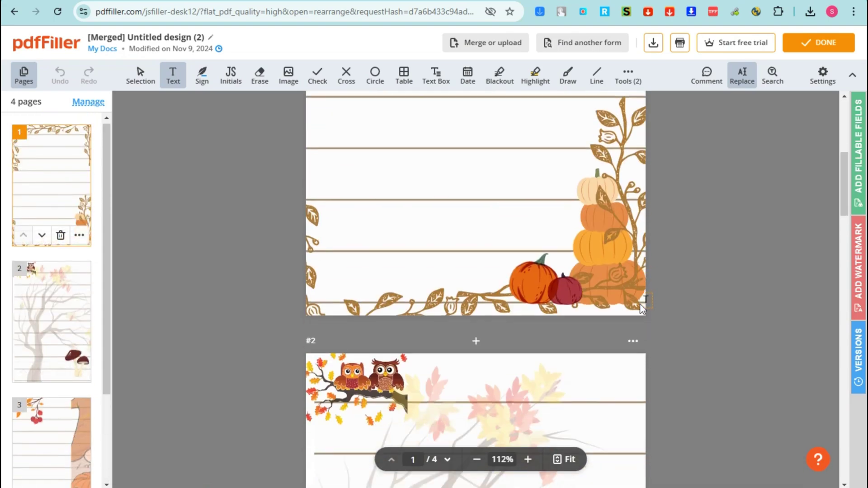